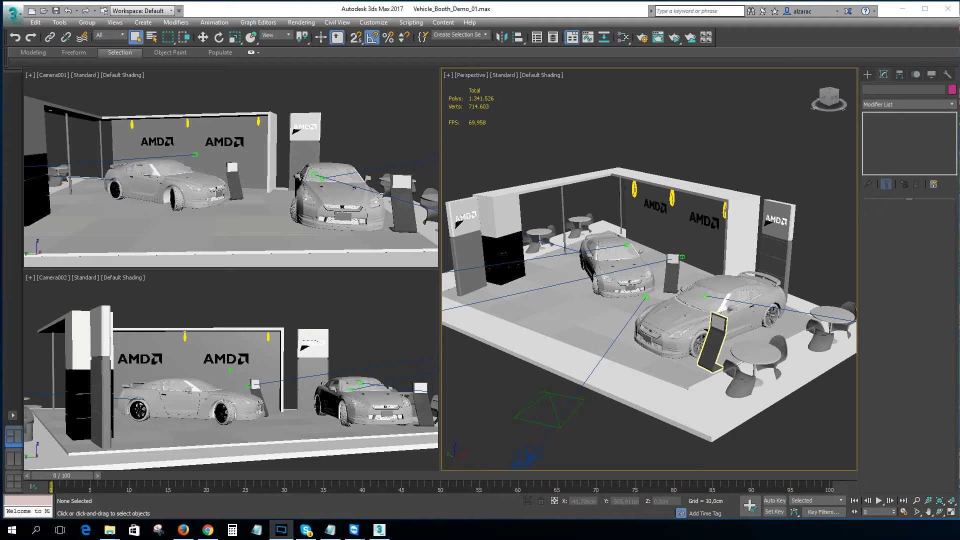
# Step: Examine the vehicle booth scene, with its cars, AMD wall and cameras, from several angles in the Perspective viewport
pyautogui.keyDown('alt'); pyautogui.moveTo(700, 300); pyautogui.dragTo(657, 232, button='middle'); pyautogui.keyUp('alt')
pyautogui.scroll(-5, 660, 220)
pyautogui.scroll(4, 663, 229)
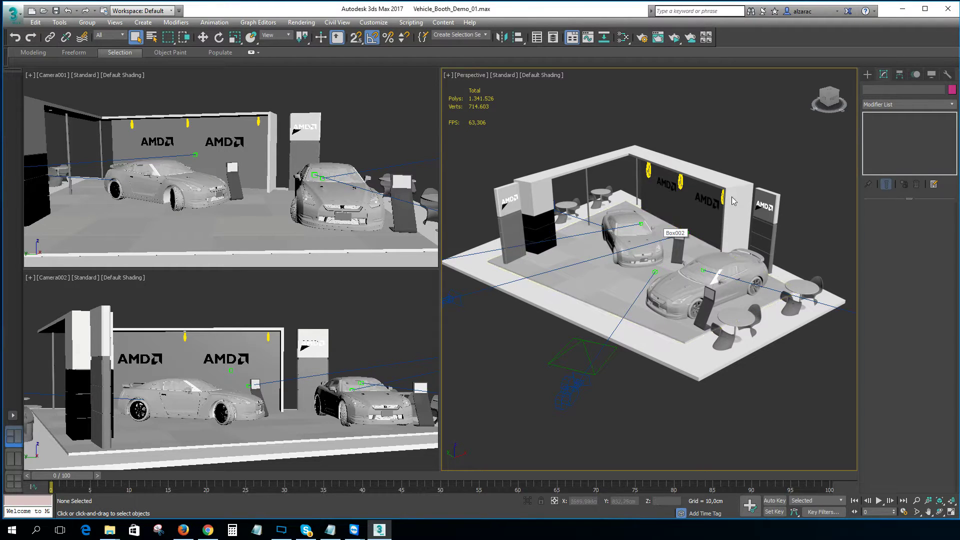
pyautogui.keyDown('alt'); pyautogui.moveTo(656, 233); pyautogui.dragTo(616, 253, button='middle'); pyautogui.keyUp('alt')
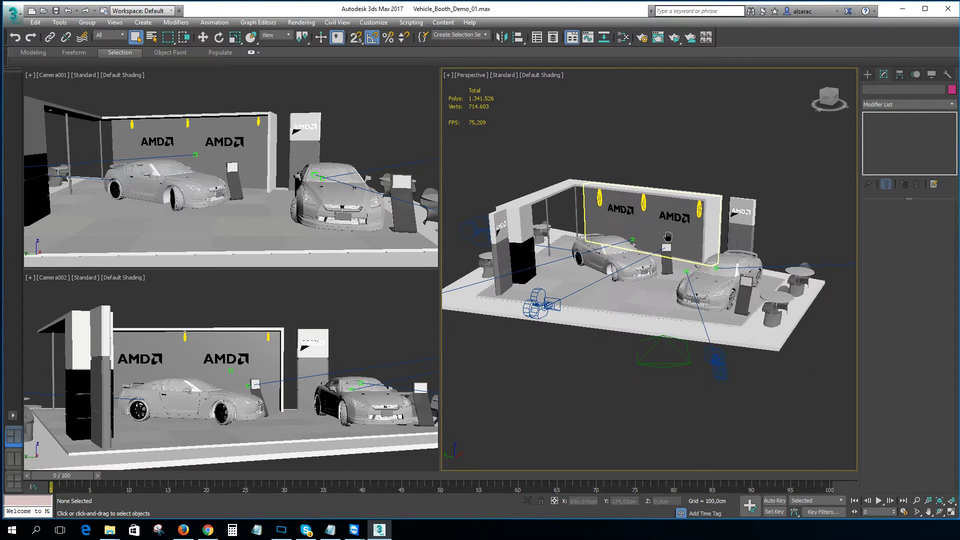
pyautogui.scroll(5, 650, 220)
pyautogui.scroll(-4, 646, 240)
pyautogui.moveTo(647, 240); pyautogui.dragTo(661, 226, button='middle')
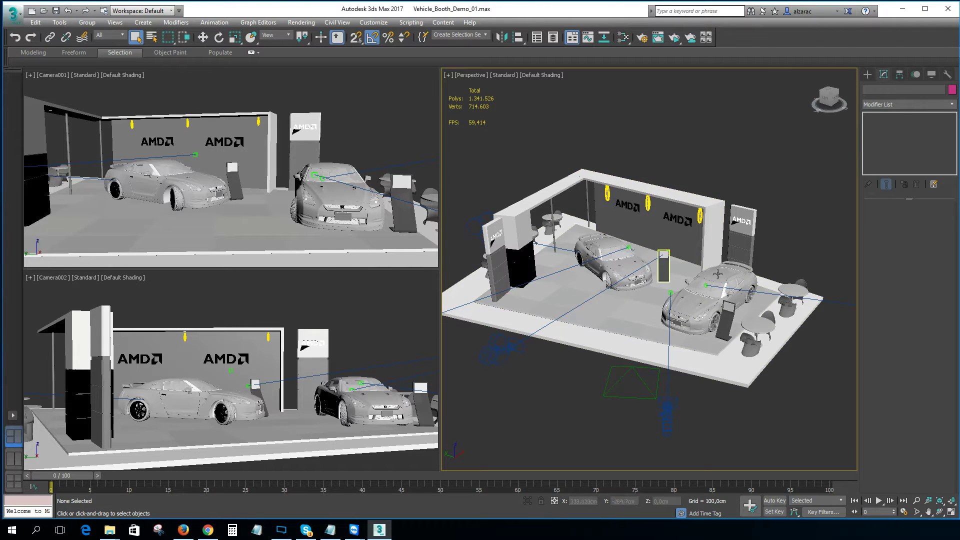
pyautogui.moveTo(668, 234); pyautogui.dragTo(685, 228, button='middle')
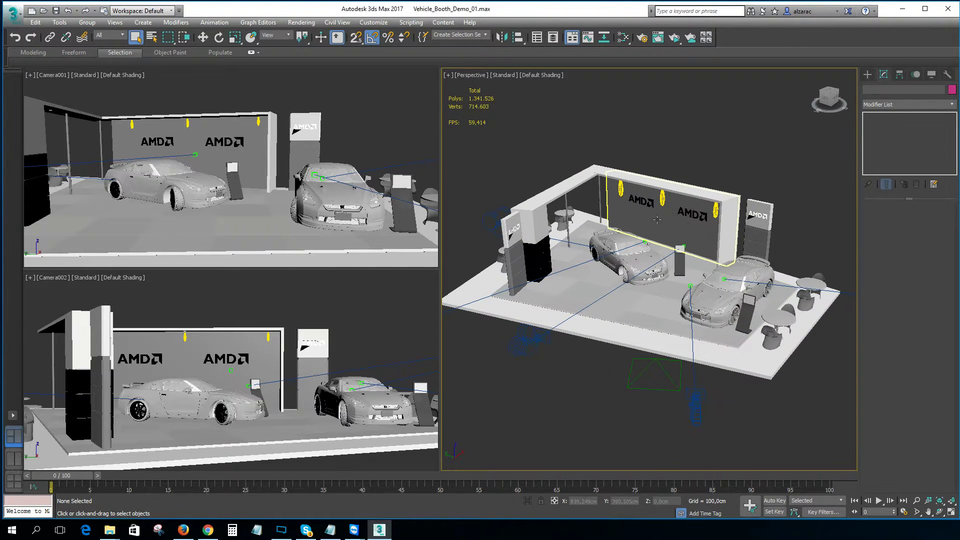
pyautogui.moveTo(644, 197); pyautogui.dragTo(648, 199, button='middle')
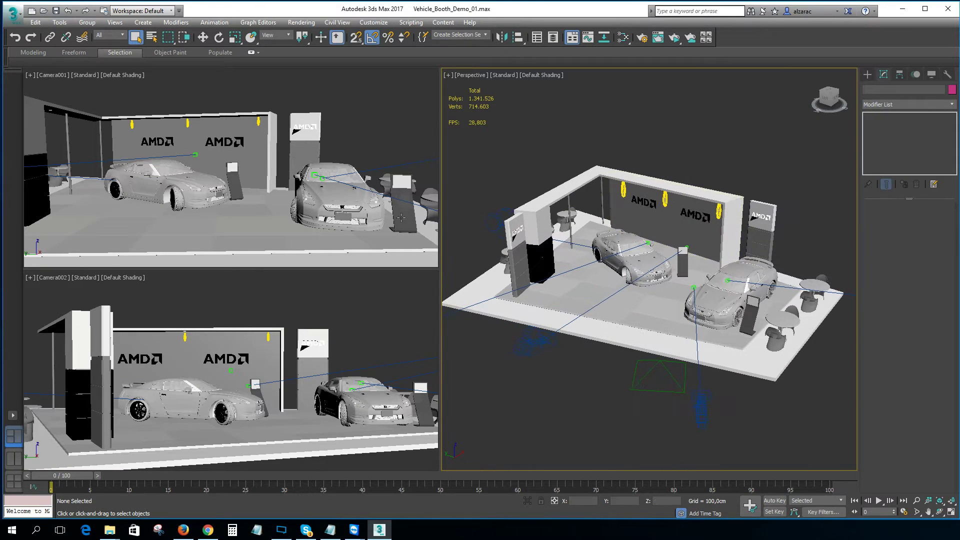
# Step: Start an ActiveShade render of the Camera001 view and place its window fully on screen
pyautogui.click(59, 77)
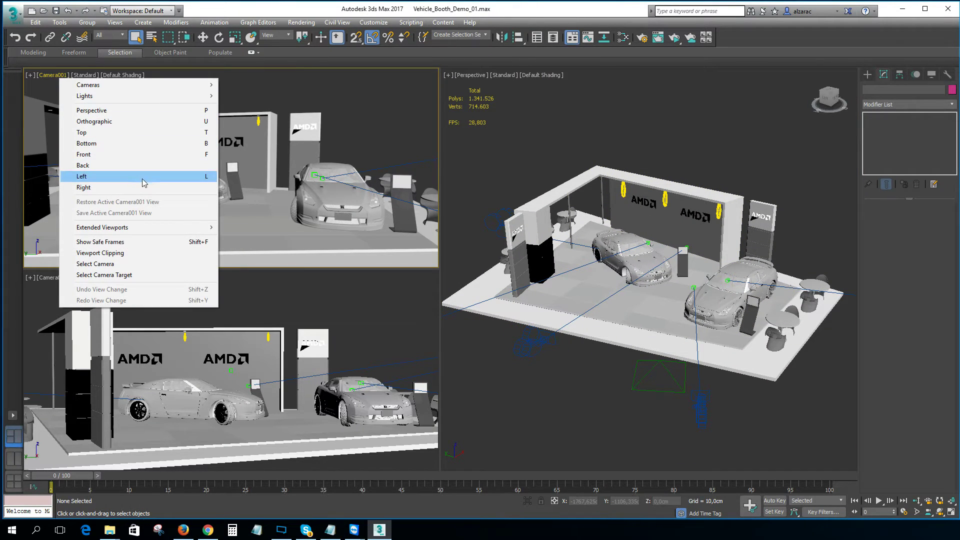
pyautogui.click(673, 40)
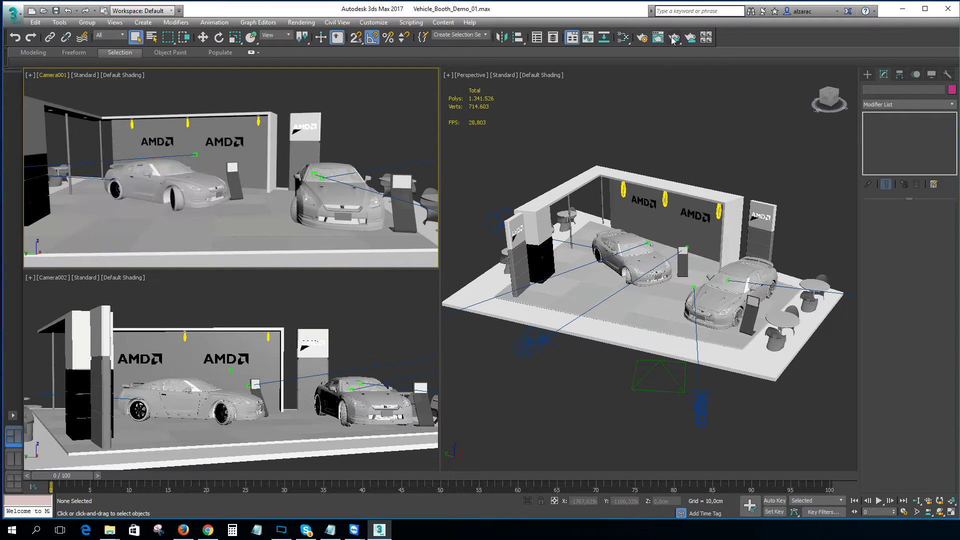
pyautogui.click(674, 39)
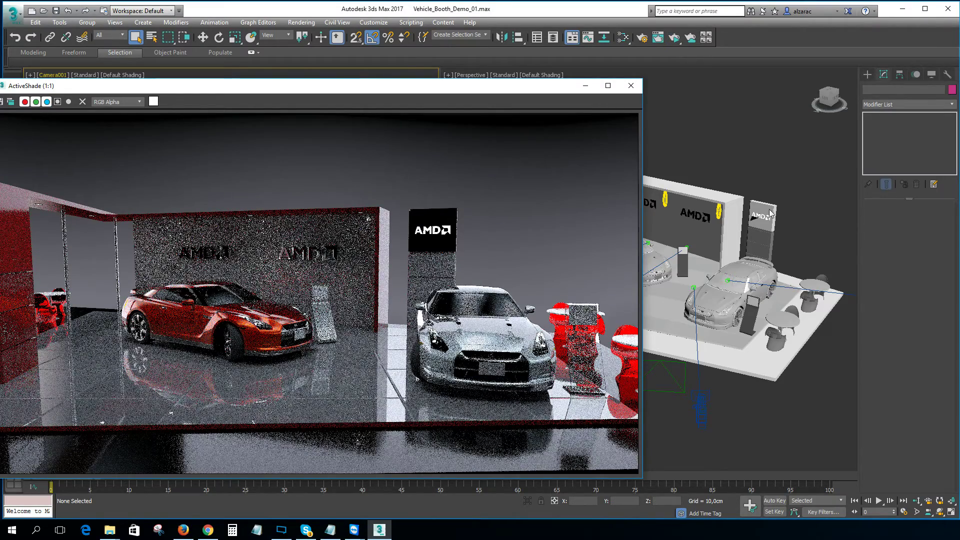
pyautogui.moveTo(350, 92); pyautogui.dragTo(407, 87)
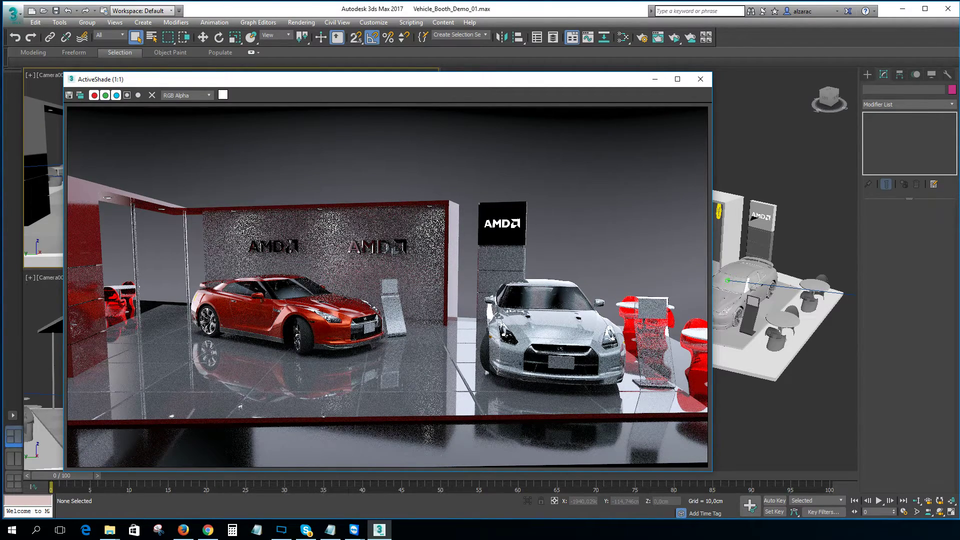
pyautogui.moveTo(184, 190)
pyautogui.mouseDown()
pyautogui.moveTo(87, 265)
pyautogui.moveTo(171, 218)
pyautogui.mouseUp()
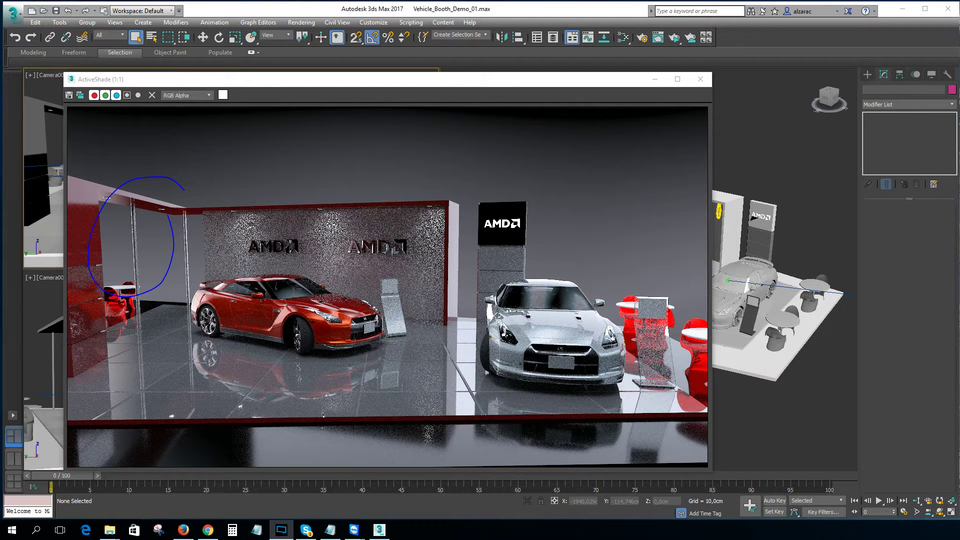
pyautogui.press('Escape')
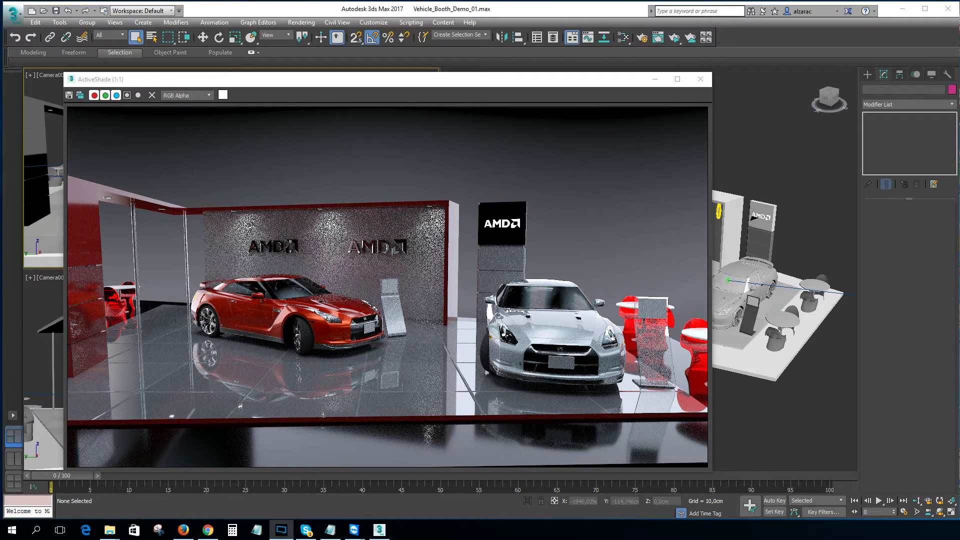
pyautogui.moveTo(206, 271)
pyautogui.mouseDown()
pyautogui.moveTo(357, 272)
pyautogui.moveTo(387, 255)
pyautogui.moveTo(451, 263)
pyautogui.mouseUp()
pyautogui.press('Escape')
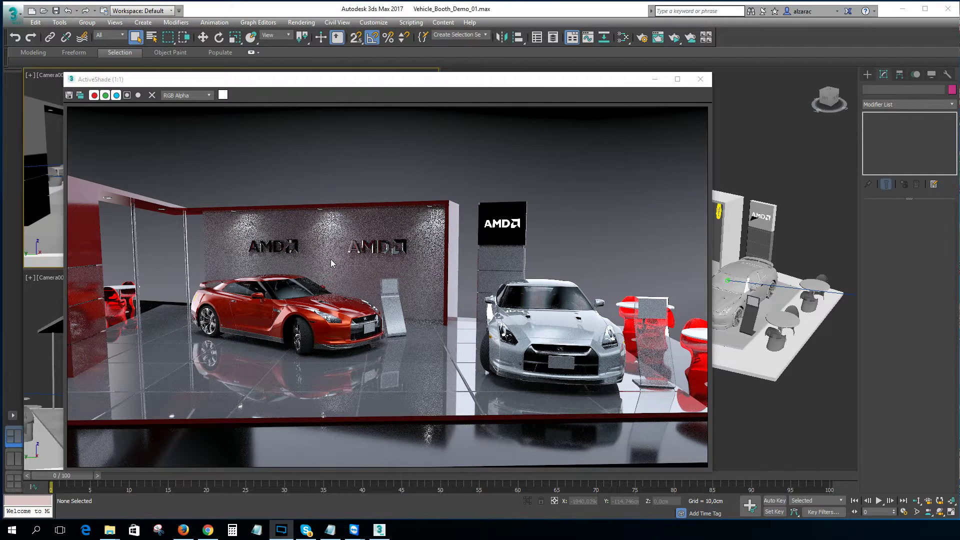
pyautogui.click(375, 305)
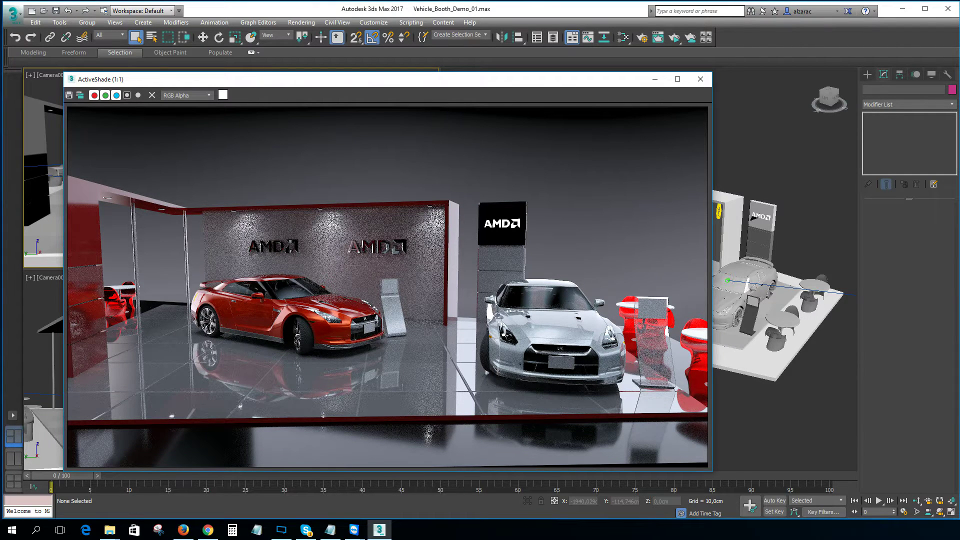
pyautogui.moveTo(398, 296)
pyautogui.mouseDown()
pyautogui.moveTo(195, 300)
pyautogui.moveTo(406, 324)
pyautogui.mouseUp()
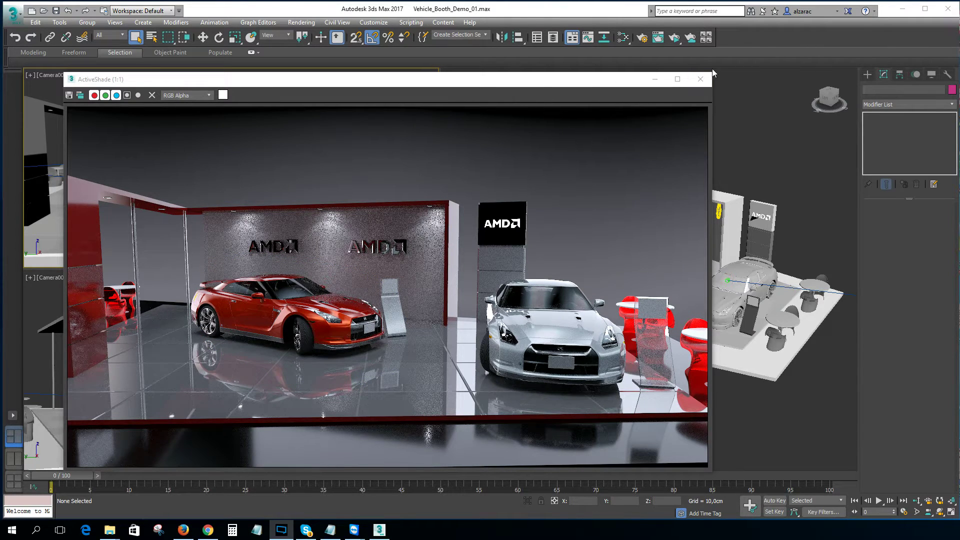
# Step: Shrink the ActiveShade window so it sits beside the Perspective viewport, widen the camera viewports, and show the render at 1:2
pyautogui.moveTo(713, 72); pyautogui.dragTo(508, 166)
pyautogui.moveTo(416, 174); pyautogui.dragTo(366, 134)
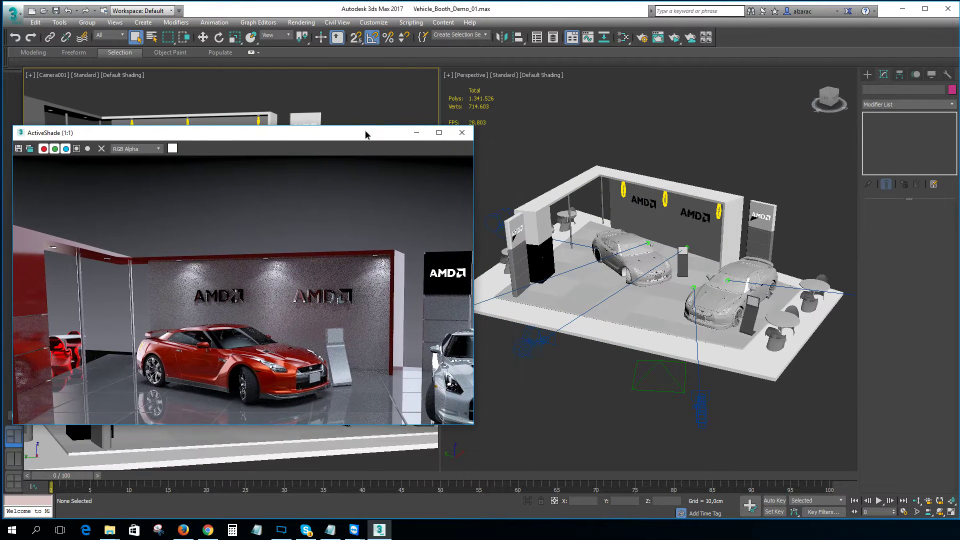
pyautogui.moveTo(444, 453); pyautogui.dragTo(474, 453)
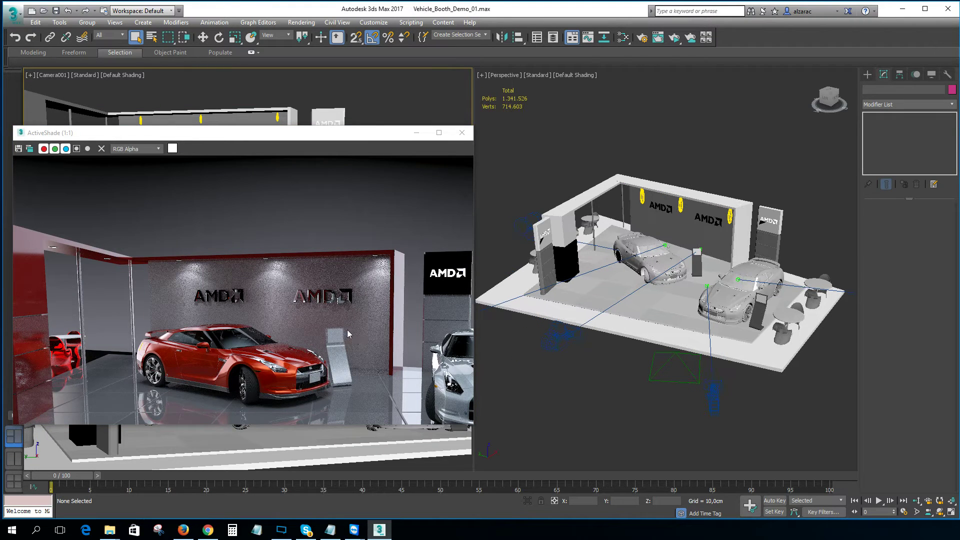
pyautogui.click(319, 299)
pyautogui.scroll(-1, 319, 300)
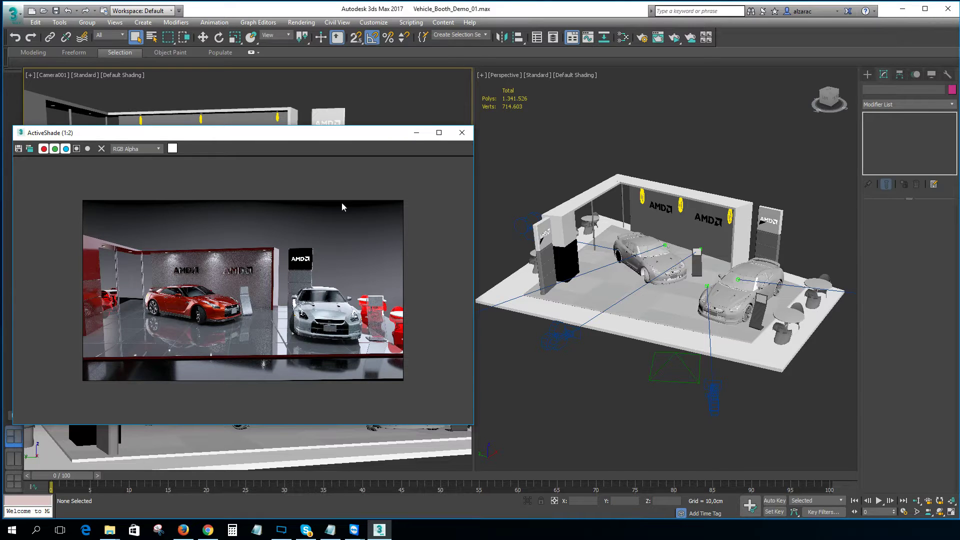
pyautogui.scroll(1, 337, 218)
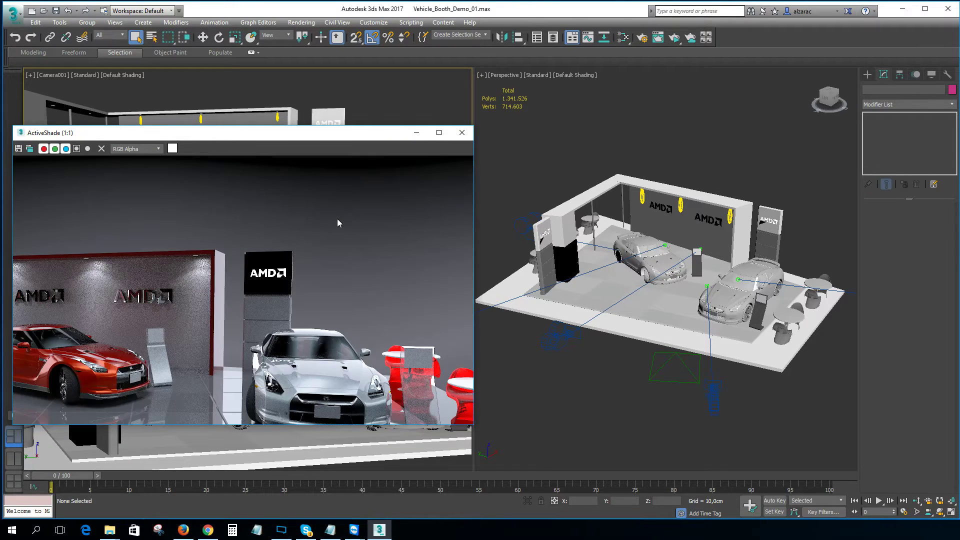
pyautogui.scroll(-1, 338, 218)
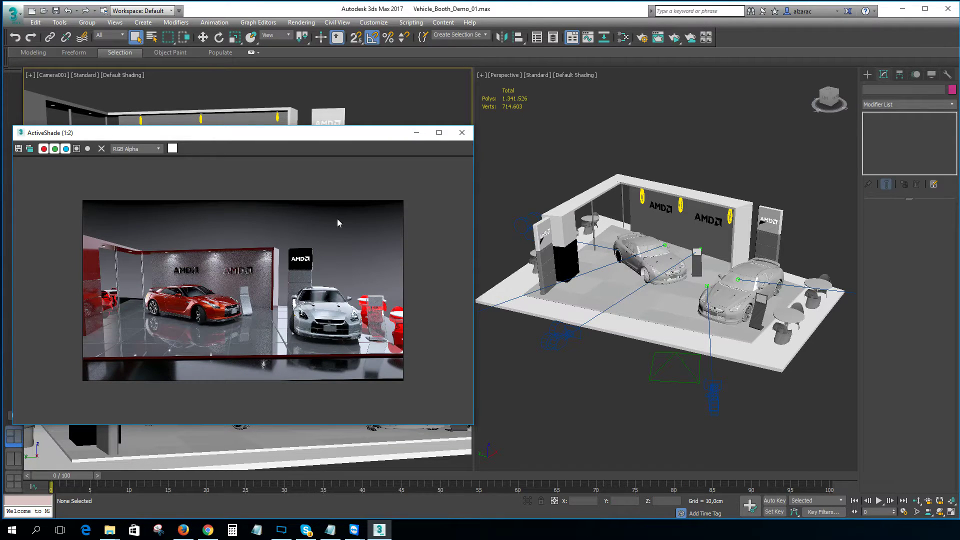
# Step: Select Camera001 in the Perspective viewport and display the standard camera types available for creation
pyautogui.keyDown('alt'); pyautogui.moveTo(620, 258); pyautogui.dragTo(682, 224, button='middle'); pyautogui.keyUp('alt')
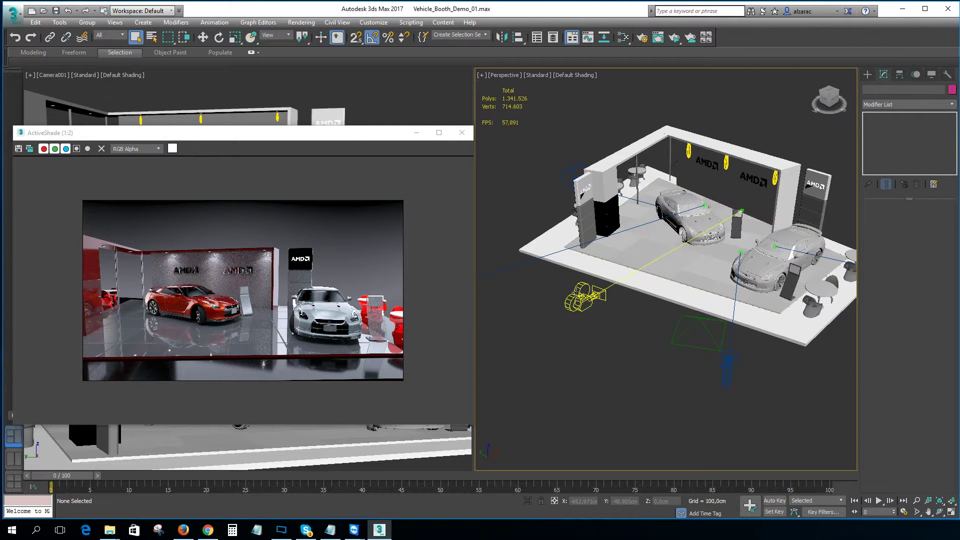
pyautogui.click(581, 292)
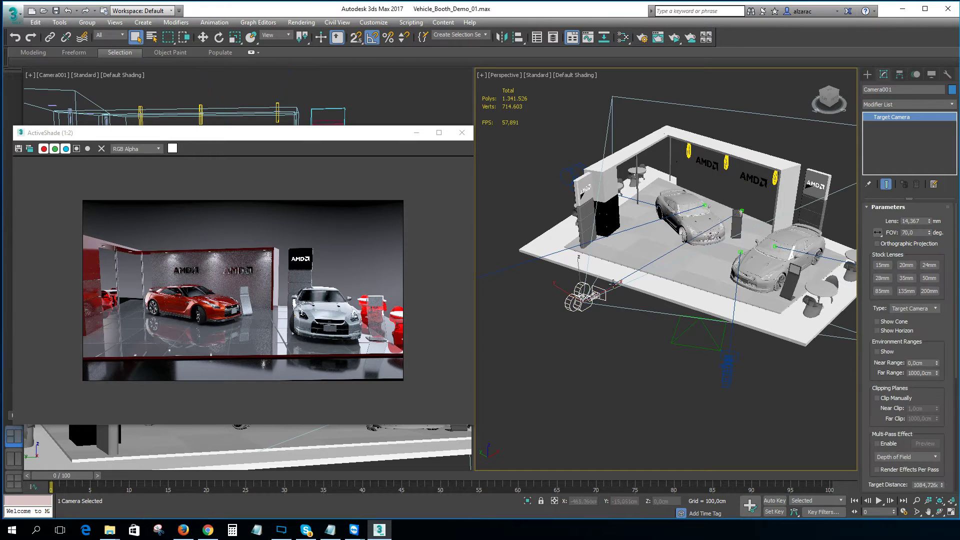
pyautogui.keyDown('alt'); pyautogui.moveTo(614, 284); pyautogui.dragTo(643, 225, button='middle'); pyautogui.keyUp('alt')
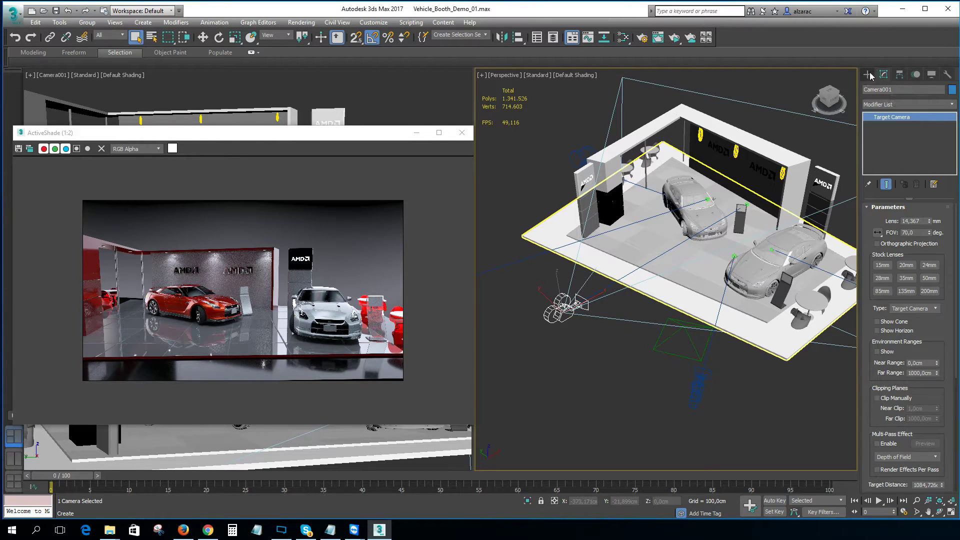
pyautogui.click(870, 76)
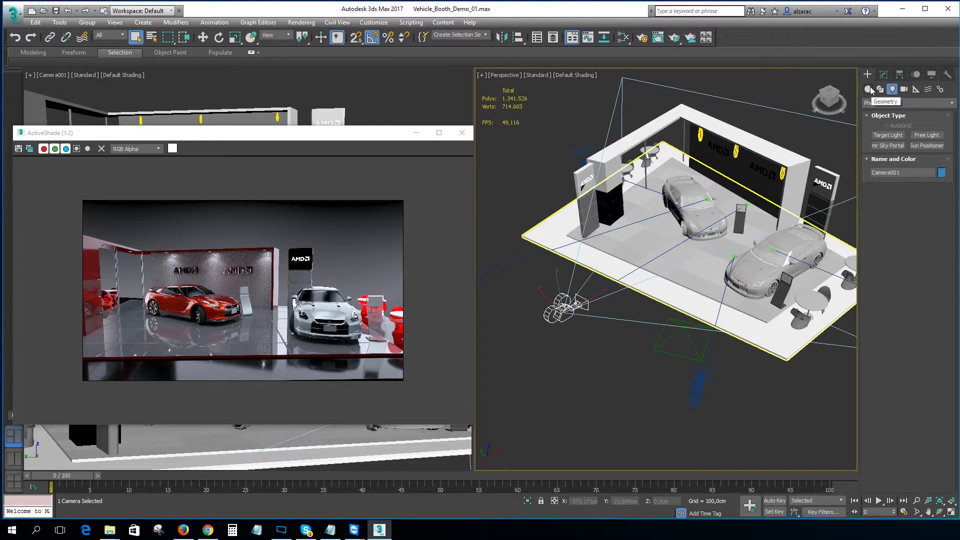
pyautogui.click(904, 90)
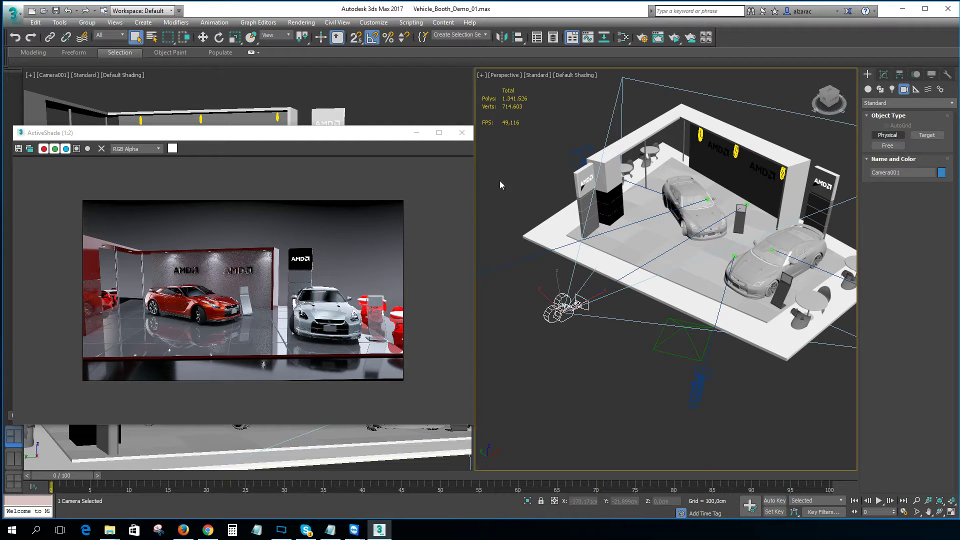
pyautogui.keyDown('alt'); pyautogui.moveTo(638, 236); pyautogui.dragTo(702, 231, button='middle'); pyautogui.keyUp('alt')
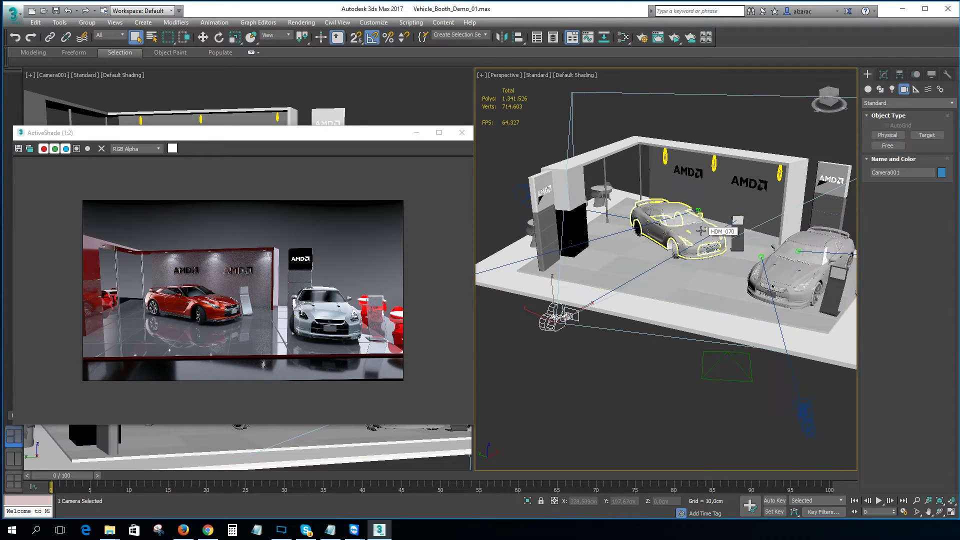
# Step: In the Radeon ProRender render settings, override the camera settings and enable depth of field
pyautogui.press('F10')
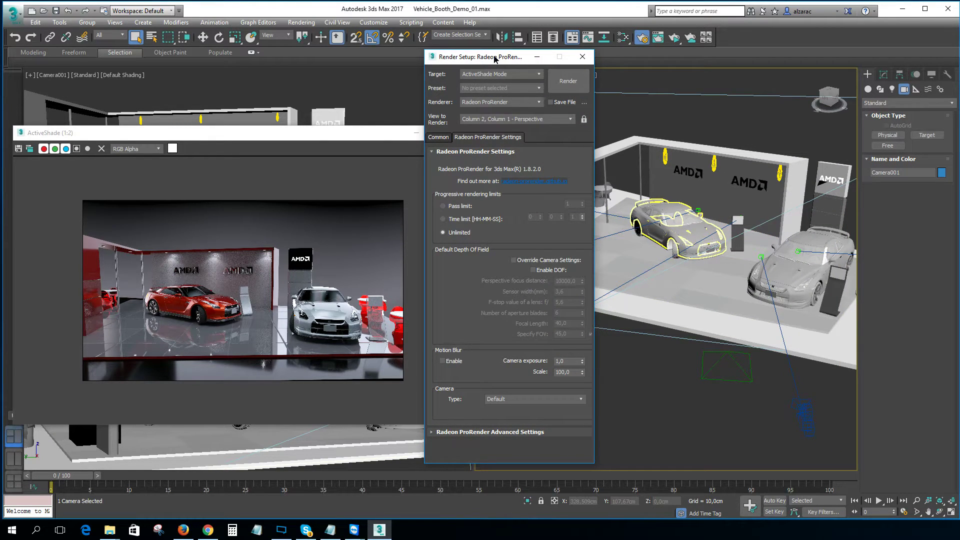
pyautogui.moveTo(500, 57); pyautogui.dragTo(722, 47)
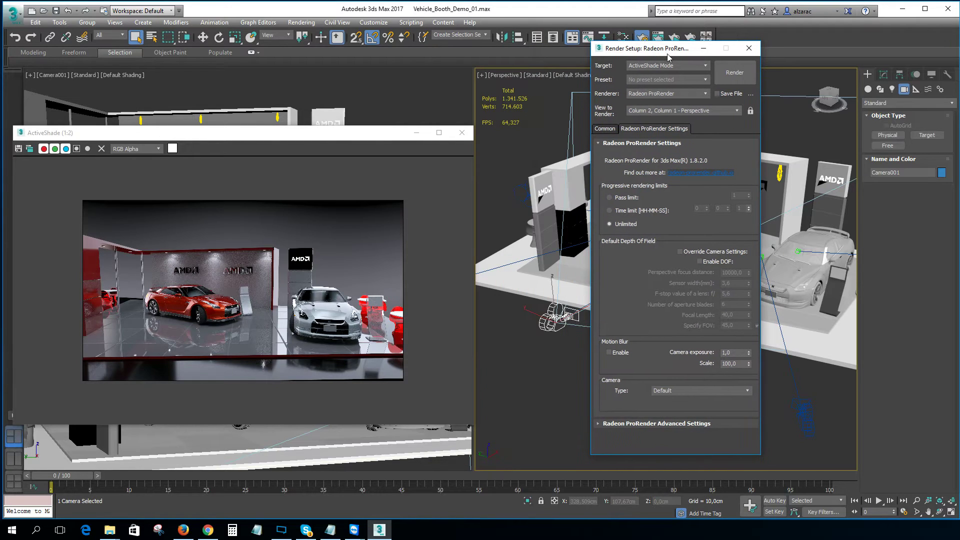
pyautogui.click(680, 252)
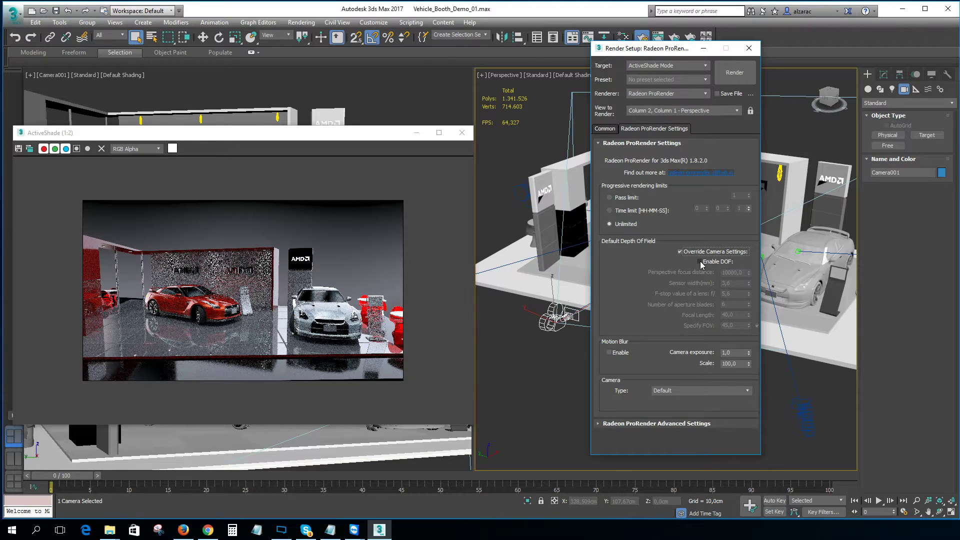
pyautogui.click(700, 261)
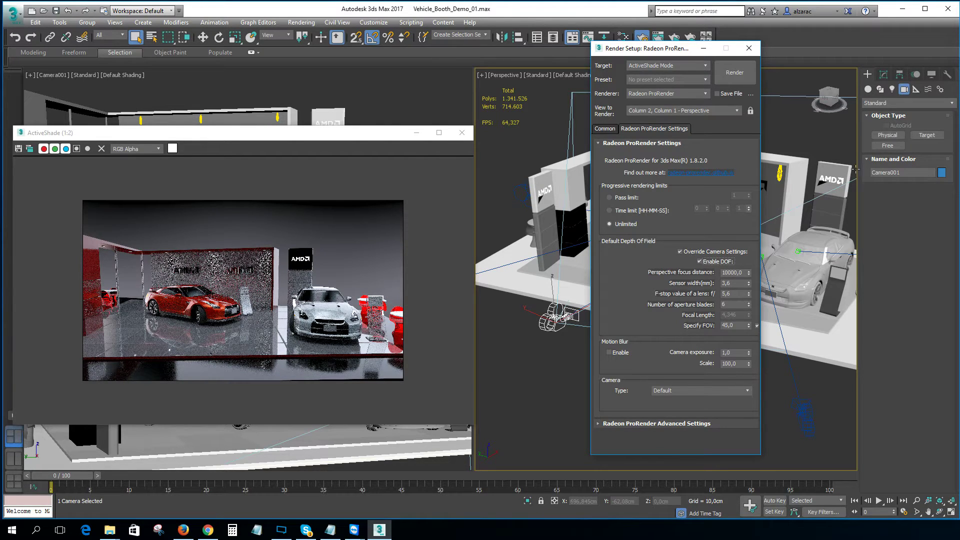
# Step: Check the selected camera's field of view in its parameters and set the render's Specify FOV to 70
pyautogui.click(884, 75)
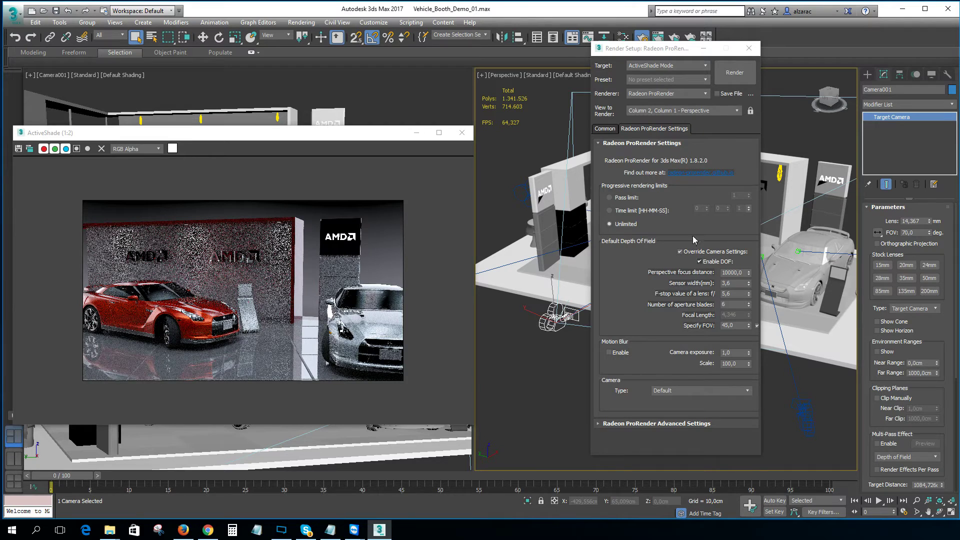
pyautogui.click(698, 262)
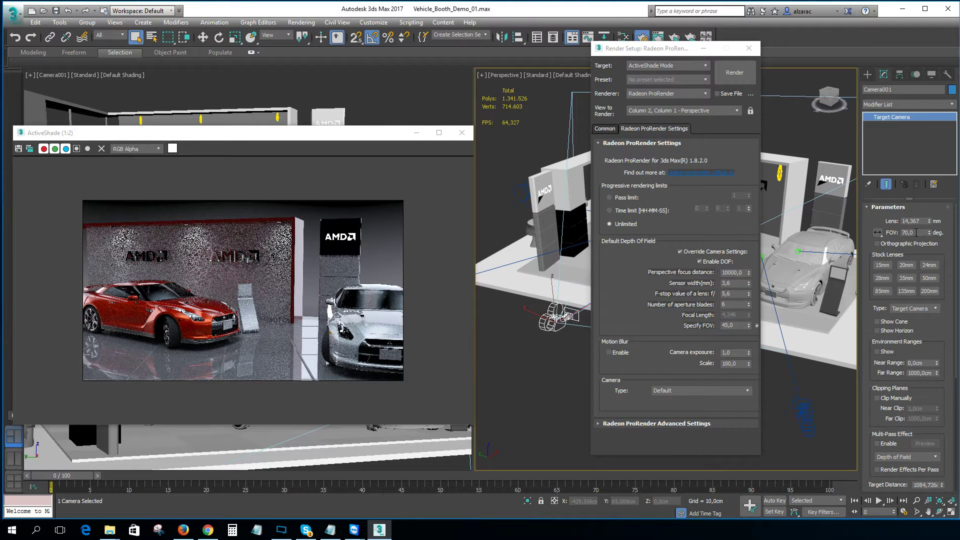
pyautogui.click(721, 326)
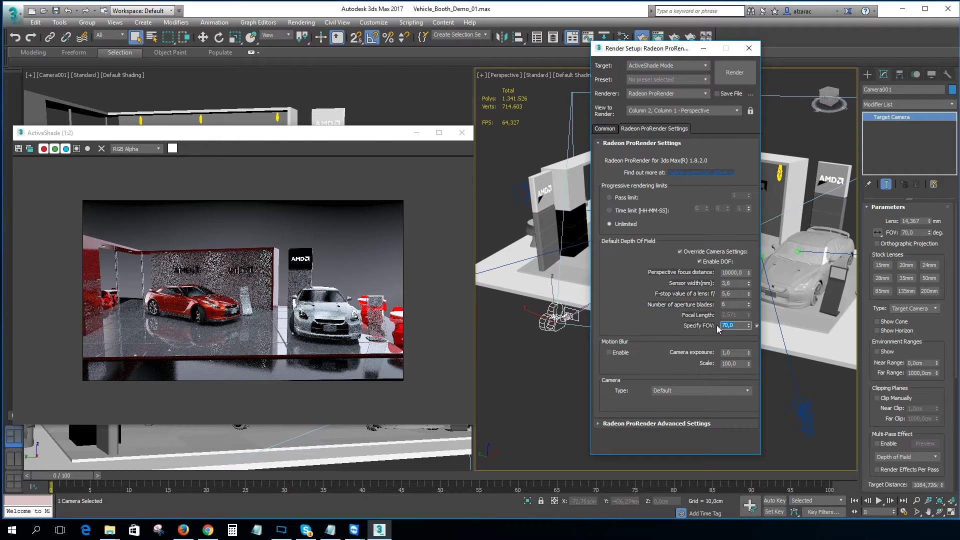
pyautogui.click(644, 317)
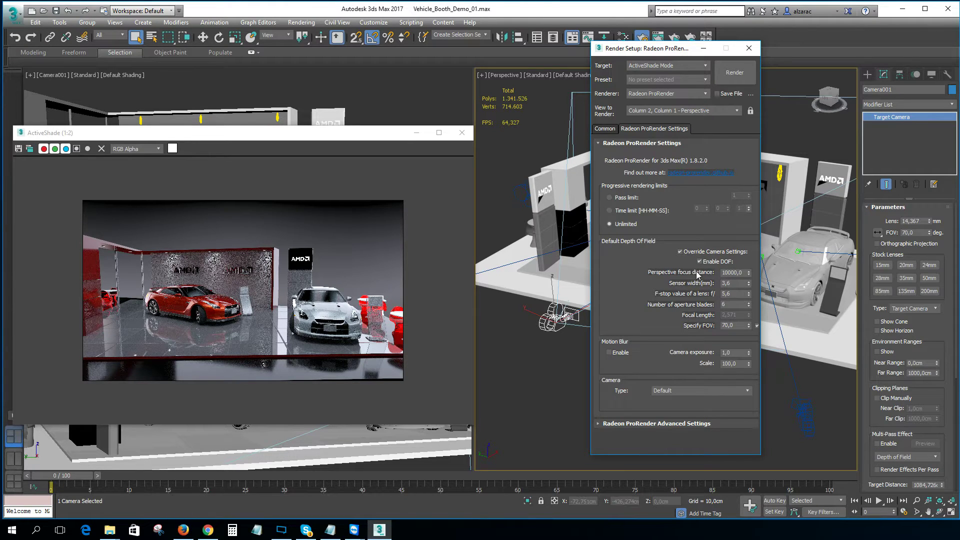
# Step: Set Camera001's target distance to about 768.5 cm, placing its target at the front of the car nearest the back wall
pyautogui.moveTo(662, 53); pyautogui.dragTo(470, 70)
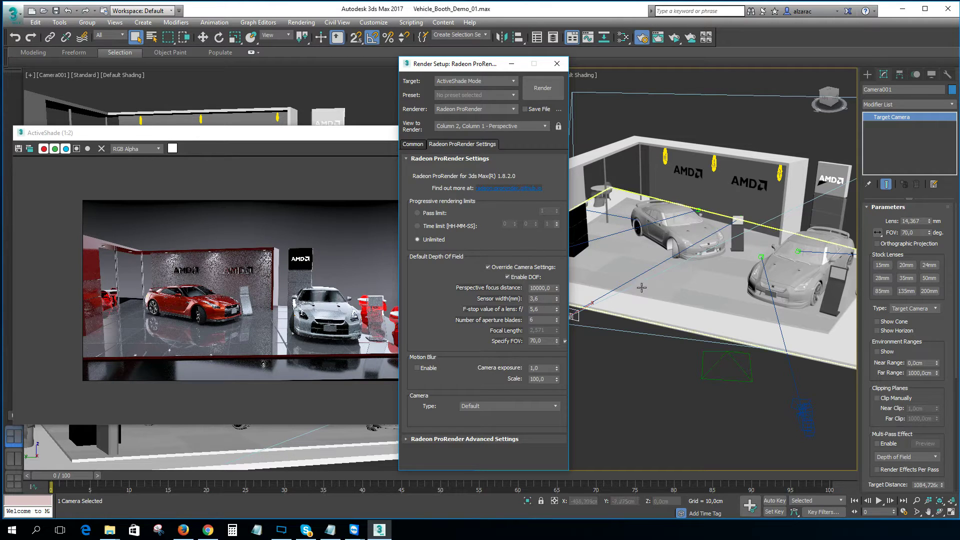
pyautogui.moveTo(661, 276); pyautogui.dragTo(690, 270, button='middle')
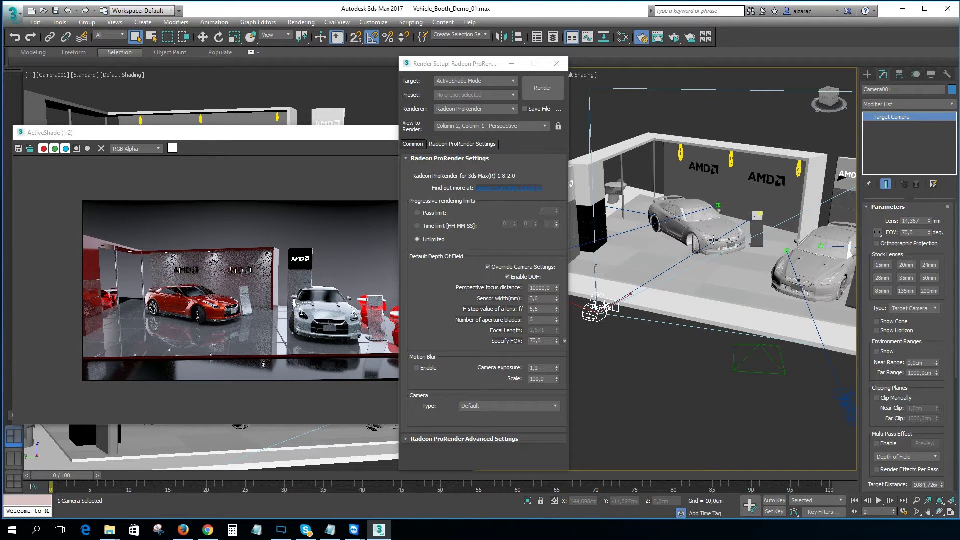
pyautogui.moveTo(941, 345); pyautogui.dragTo(944, 317)
pyautogui.scroll(-4, 943, 317)
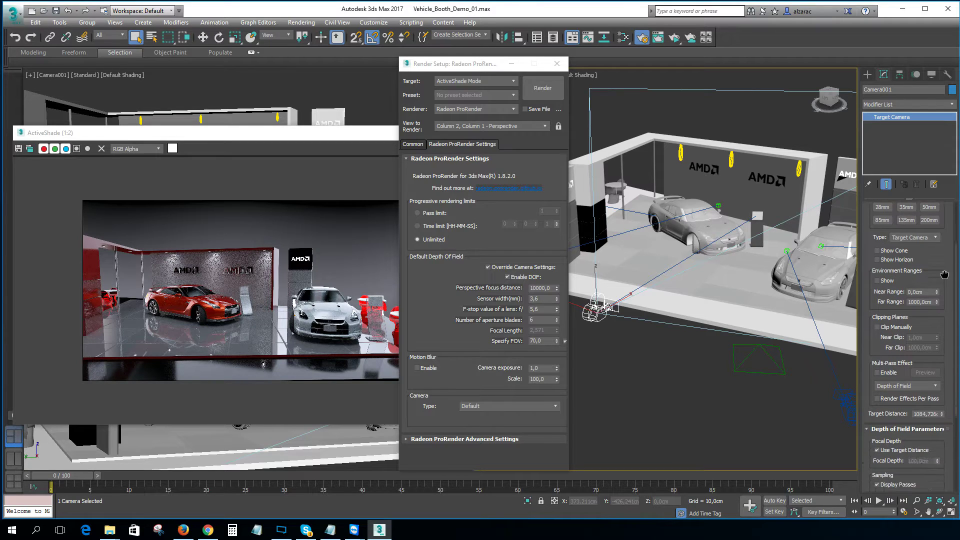
pyautogui.moveTo(943, 405); pyautogui.dragTo(943, 422)
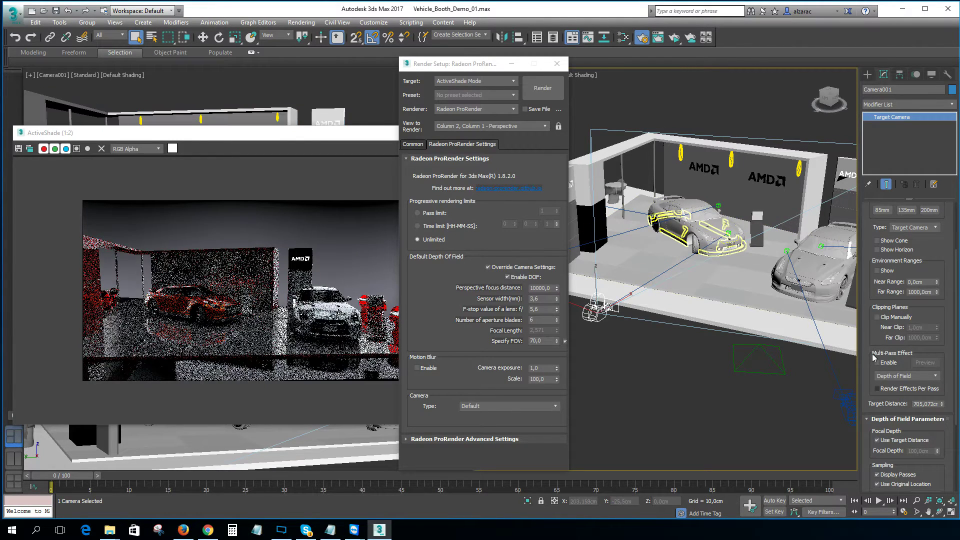
pyautogui.keyDown('alt'); pyautogui.moveTo(725, 238); pyautogui.dragTo(755, 200, button='middle'); pyautogui.keyUp('alt')
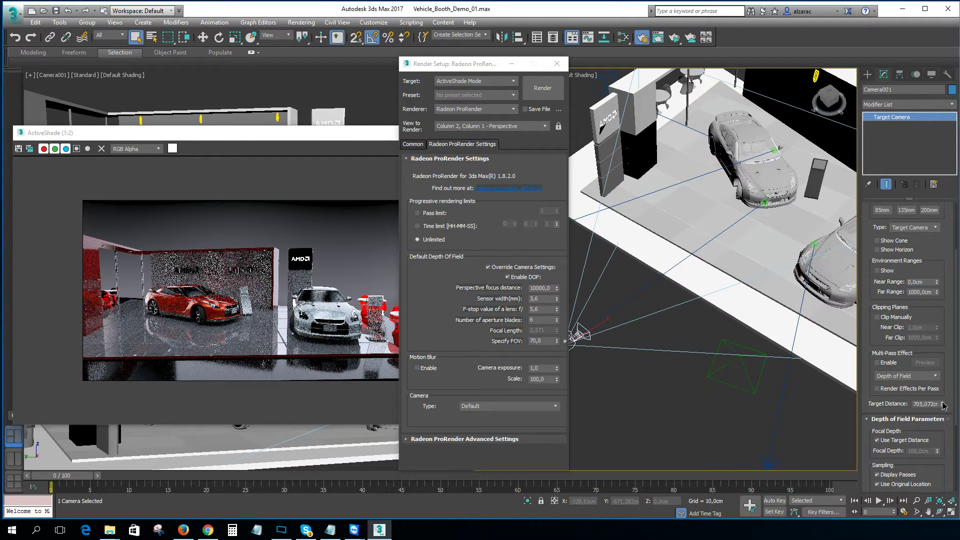
pyautogui.moveTo(945, 405); pyautogui.dragTo(945, 392)
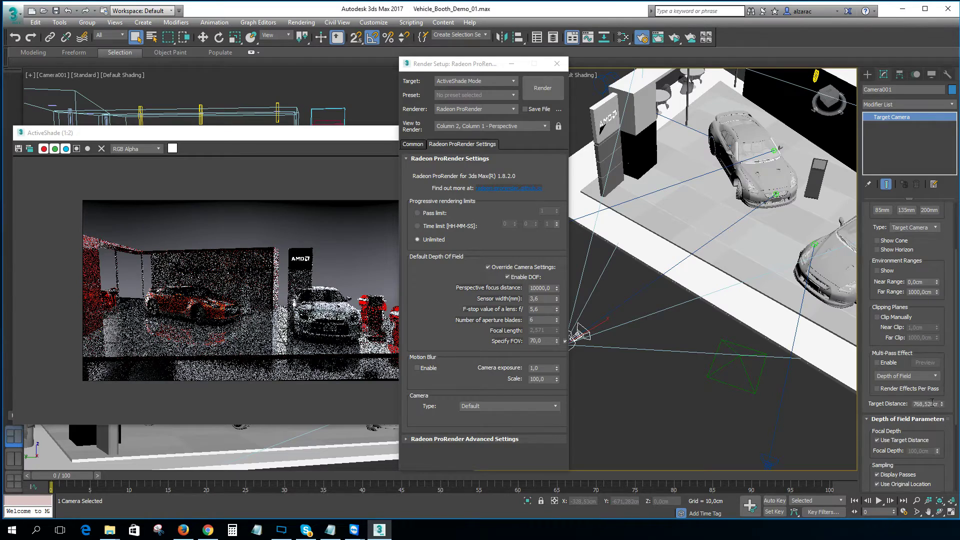
# Step: Set the depth of field's perspective focus distance to 800, sensor width to 10 mm and lens f-stop to 0.01
pyautogui.click(545, 288)
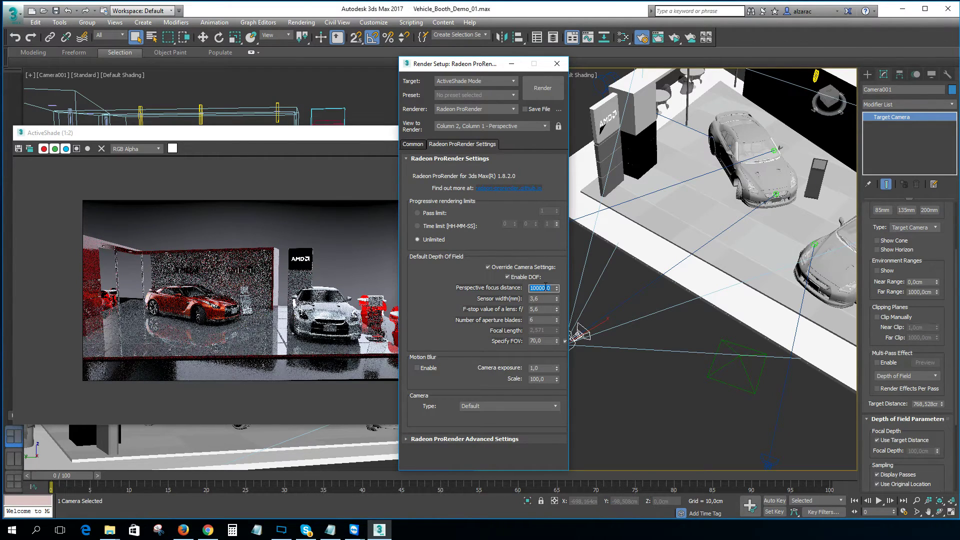
pyautogui.write('8')
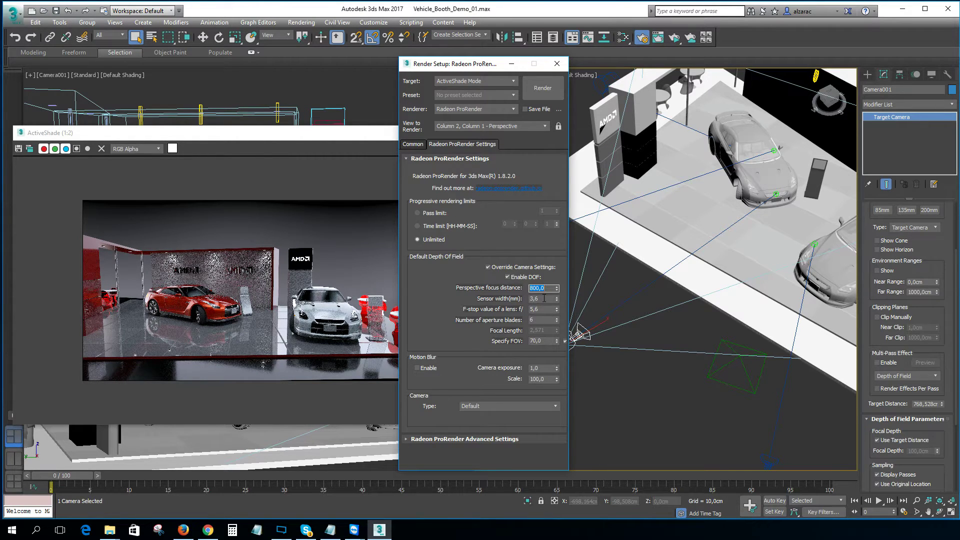
pyautogui.moveTo(550, 300); pyautogui.dragTo(530, 301)
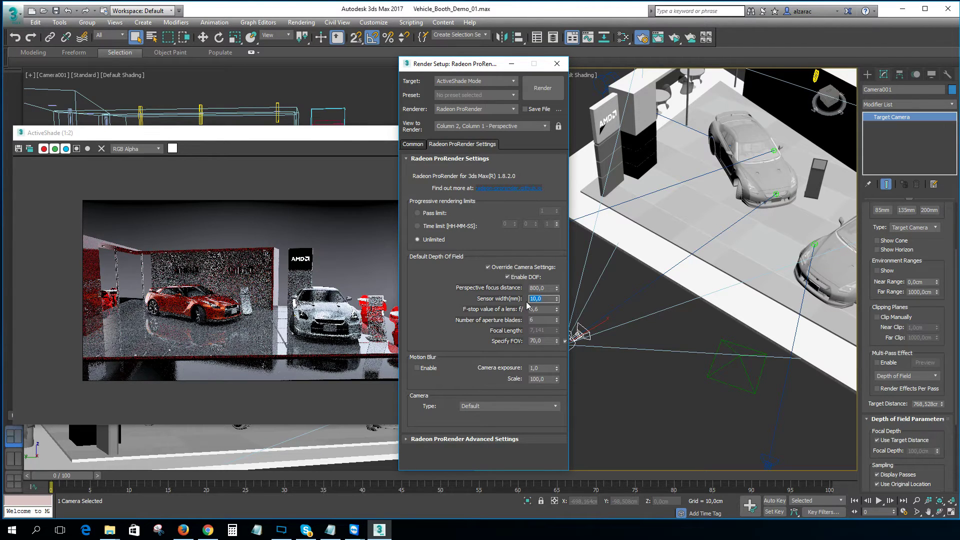
pyautogui.moveTo(545, 310); pyautogui.dragTo(529, 310)
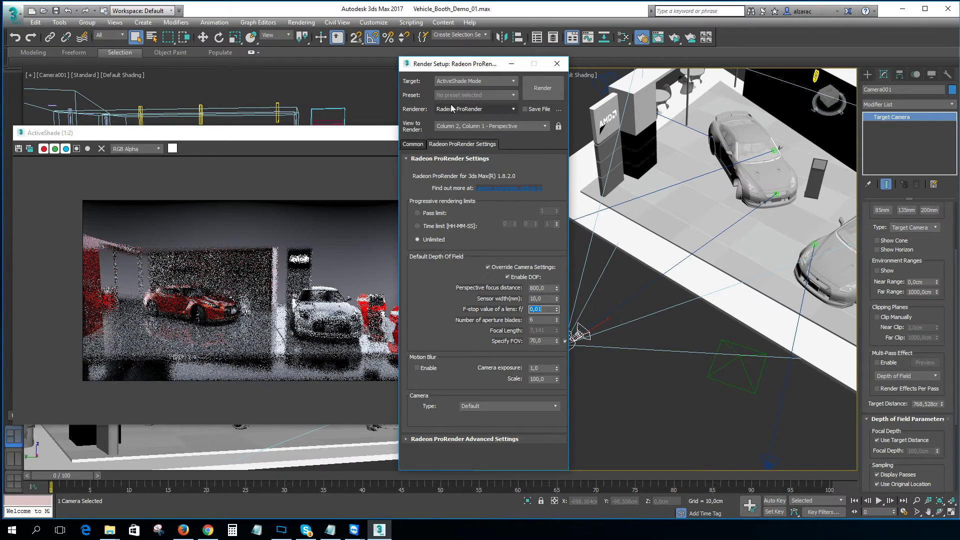
# Step: Uncover and enlarge the ActiveShade window to show the render at 1:1, and set the f-stop to 0.05
pyautogui.moveTo(475, 67); pyautogui.dragTo(753, 74)
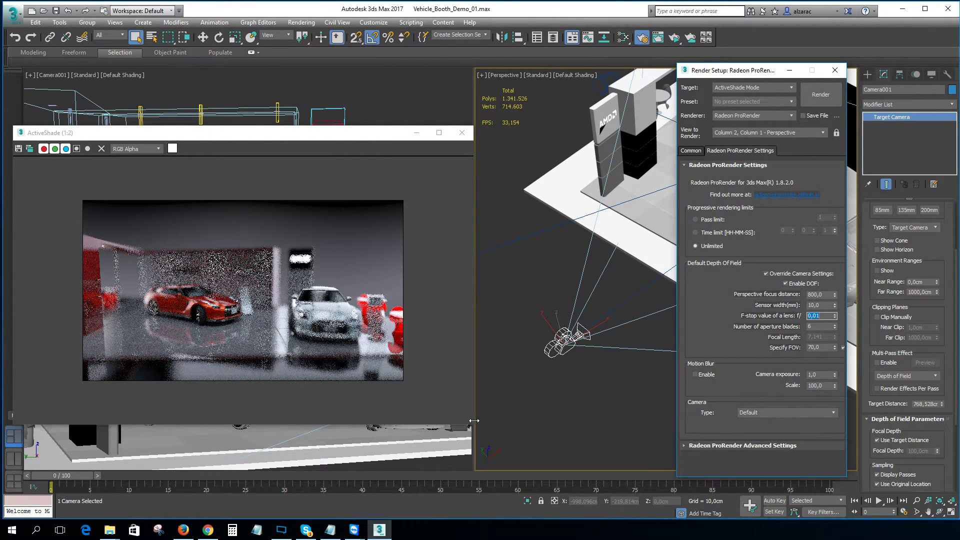
pyautogui.moveTo(476, 425); pyautogui.dragTo(667, 466)
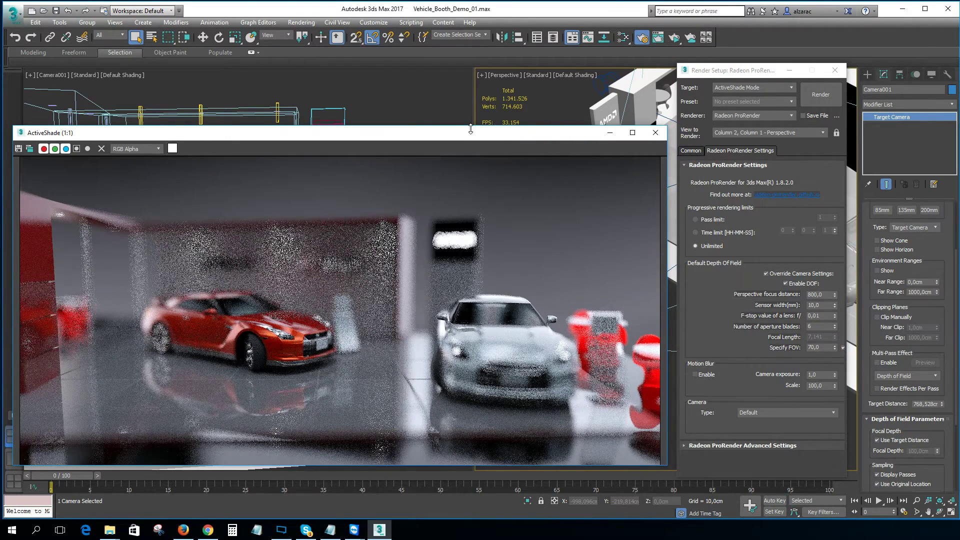
pyautogui.moveTo(461, 126); pyautogui.dragTo(460, 65)
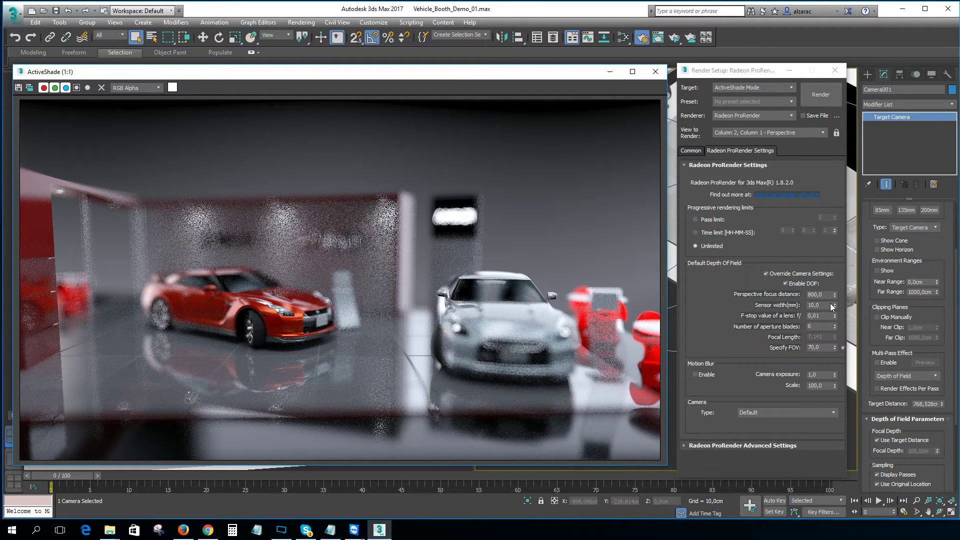
pyautogui.click(816, 315)
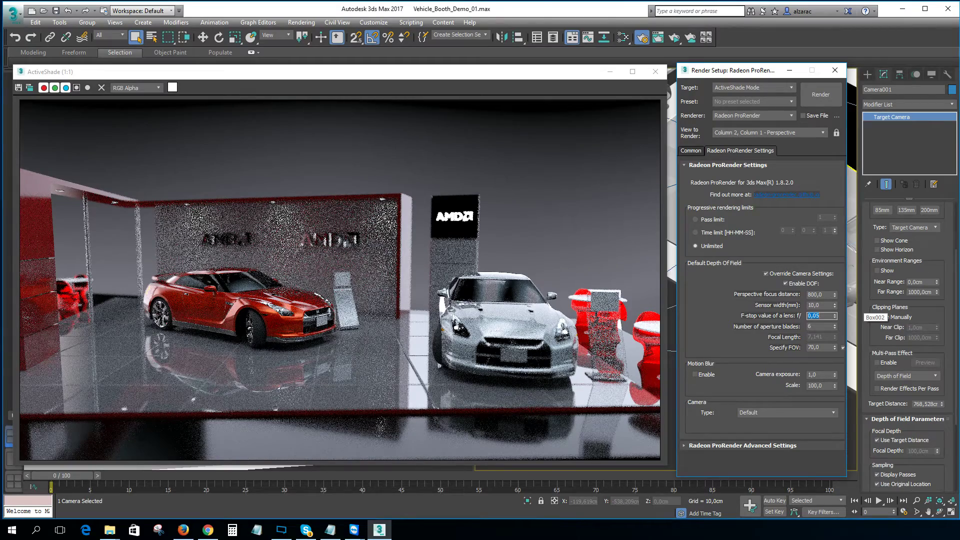
# Step: Disable depth of field and the camera settings override, and close the ActiveShade render
pyautogui.click(785, 284)
pyautogui.click(765, 274)
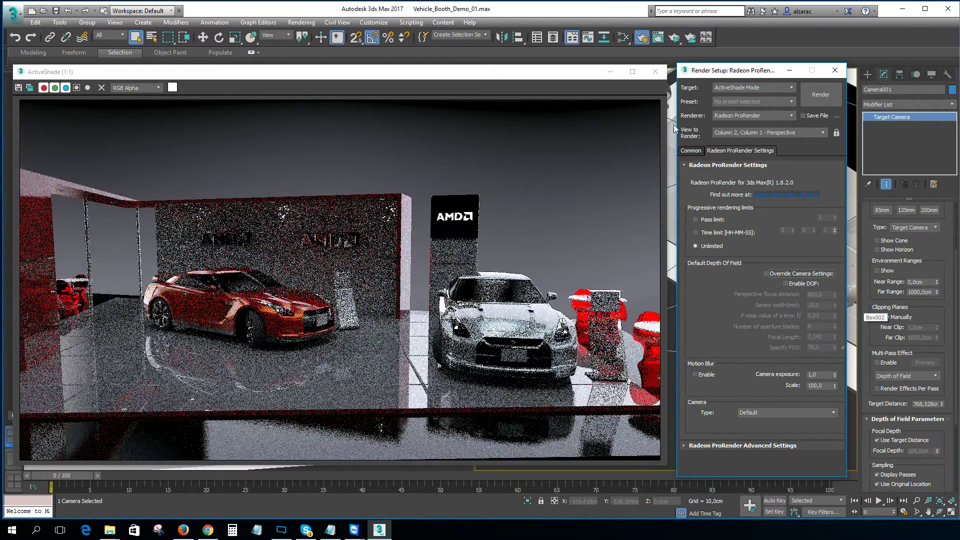
pyautogui.click(655, 72)
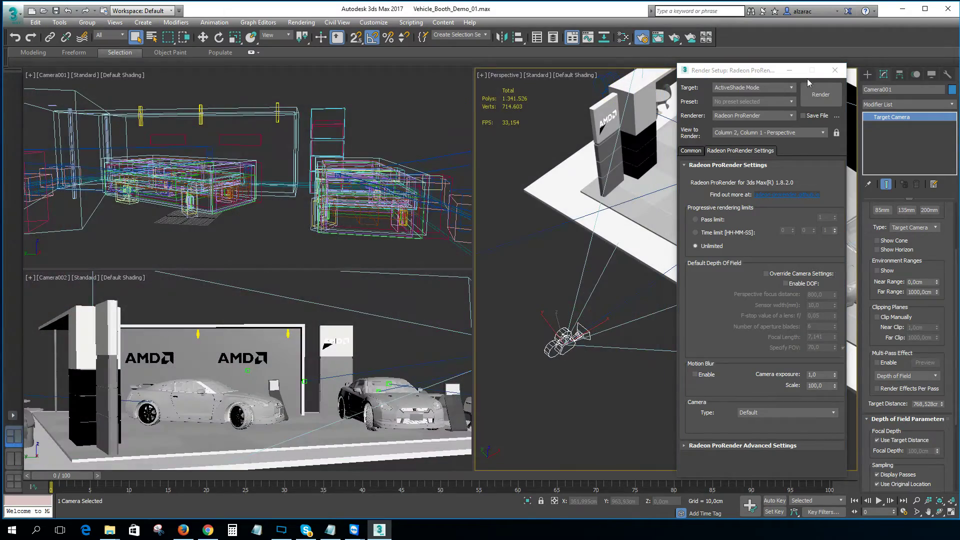
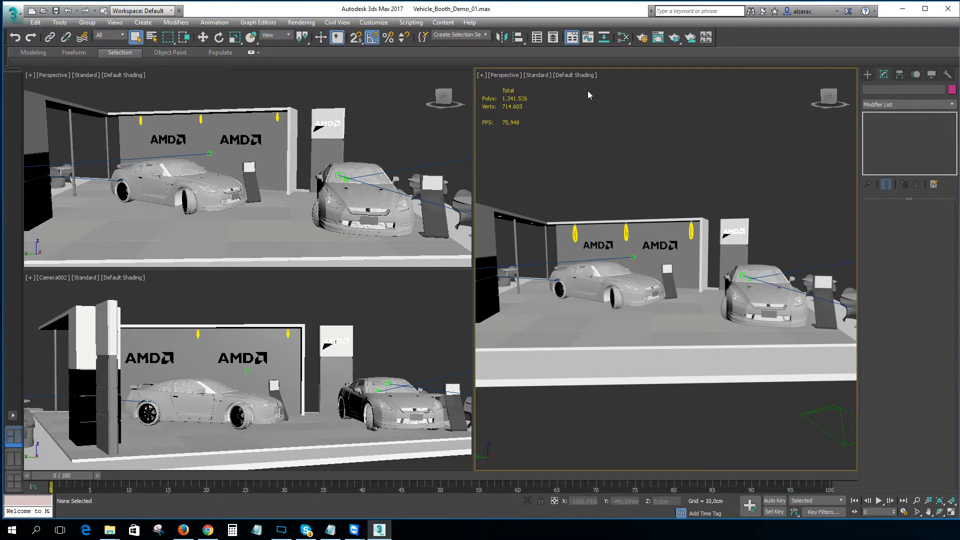
# Step: Create a physical camera from the current view of the large Perspective viewport and clear the selection
pyautogui.hotkey('ctrl', 'c')
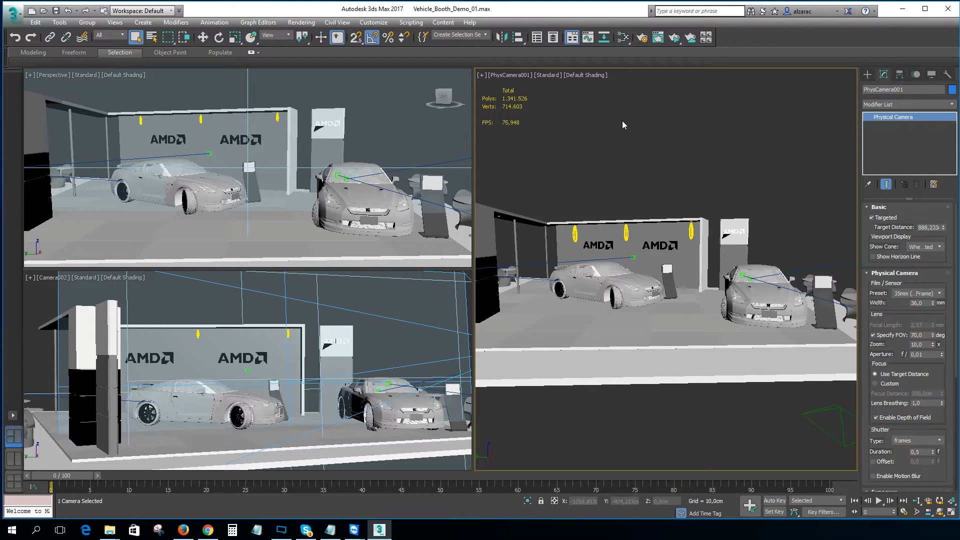
pyautogui.hotkey('ctrl', 'z')
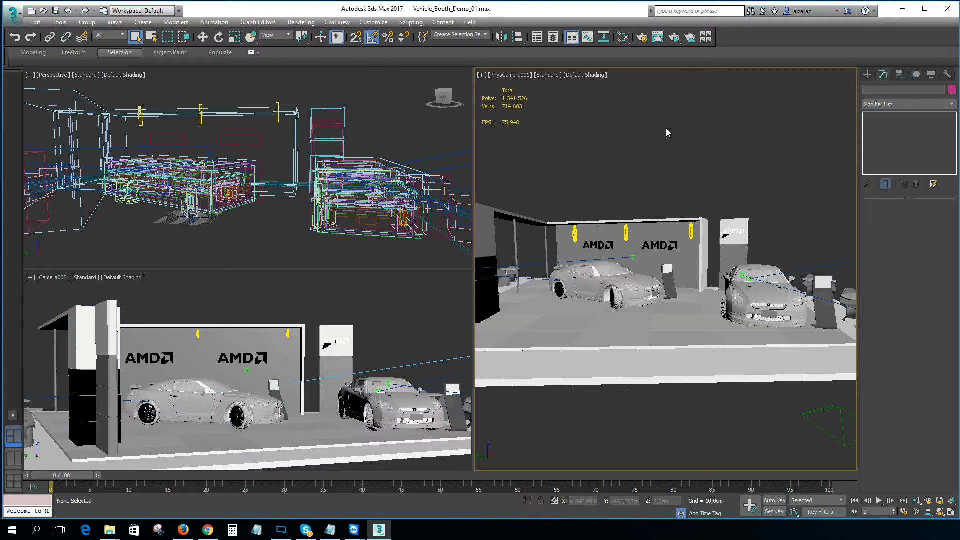
# Step: Select the target camera Camera003 in front of the booth and look through it in the large viewport
pyautogui.keyDown('alt'); pyautogui.moveTo(712, 176); pyautogui.dragTo(715, 320, button='middle'); pyautogui.keyUp('alt')
pyautogui.scroll(-5, 700, 205)
pyautogui.scroll(4, 671, 288)
pyautogui.click(625, 277)
pyautogui.scroll(-4, 625, 276)
pyautogui.click(714, 367)
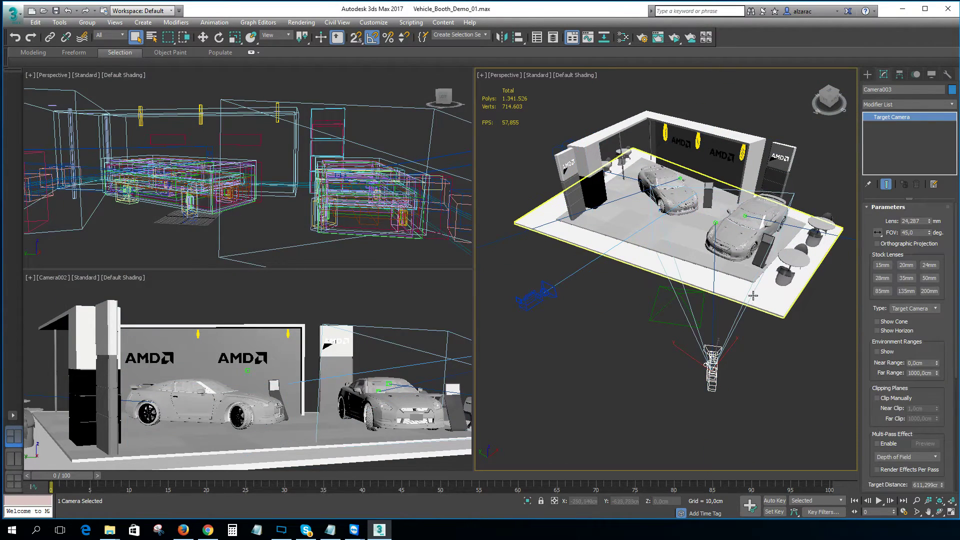
pyautogui.press('c')
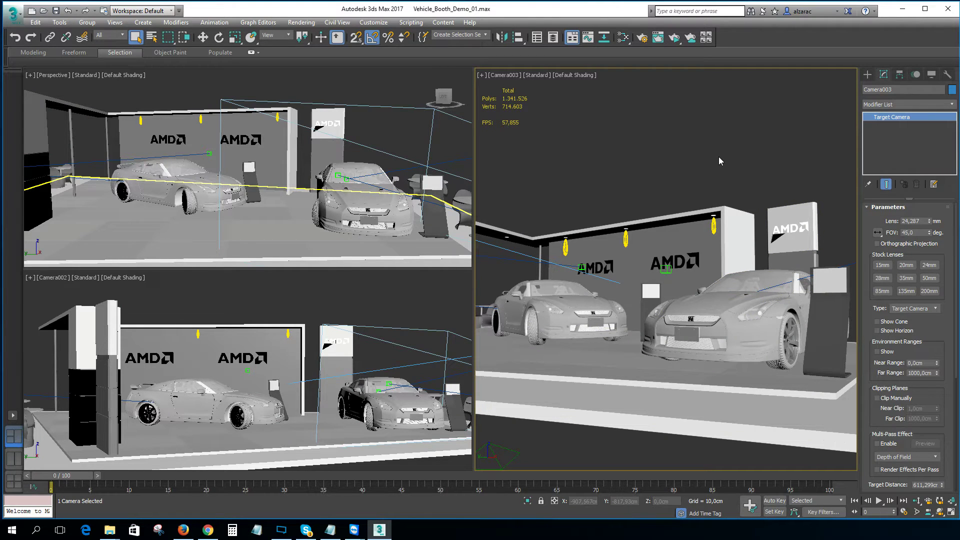
# Step: Clear the selection, switch the Camera003 viewport to Perspective and create a physical camera from that view
pyautogui.hotkey('ctrl', 'd')
pyautogui.press('p')
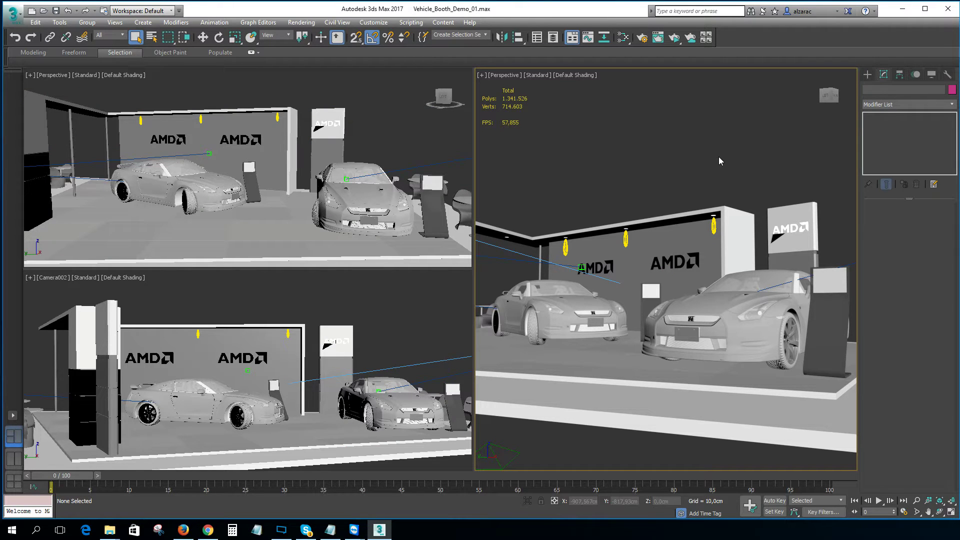
pyautogui.hotkey('ctrl', 'c')
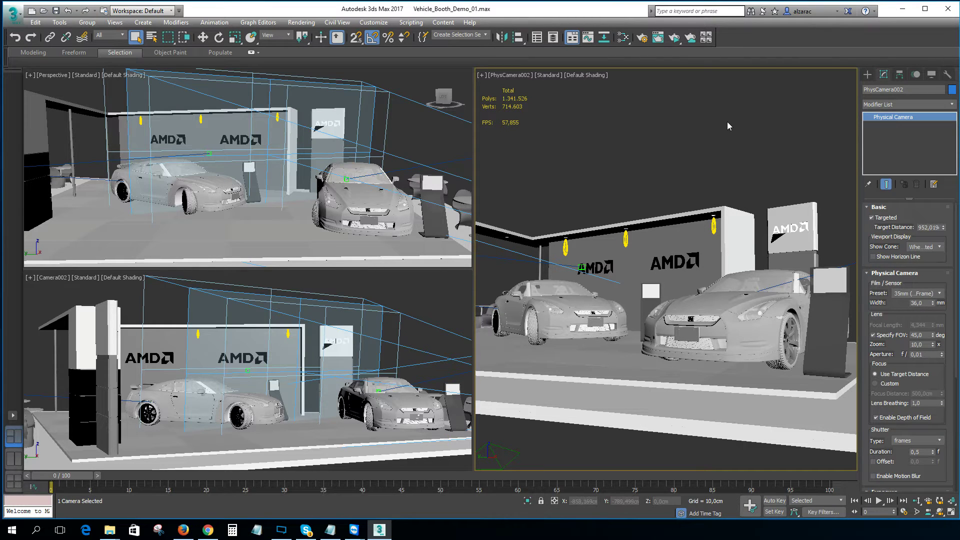
# Step: Return the large viewport to a Perspective overview of the booth with the new physical camera selected
pyautogui.press('p')
pyautogui.hotkey('ctrl', 'shift', 'z')
pyautogui.scroll(3, 490, 196)
pyautogui.moveTo(657, 221); pyautogui.dragTo(653, 220, button='middle')
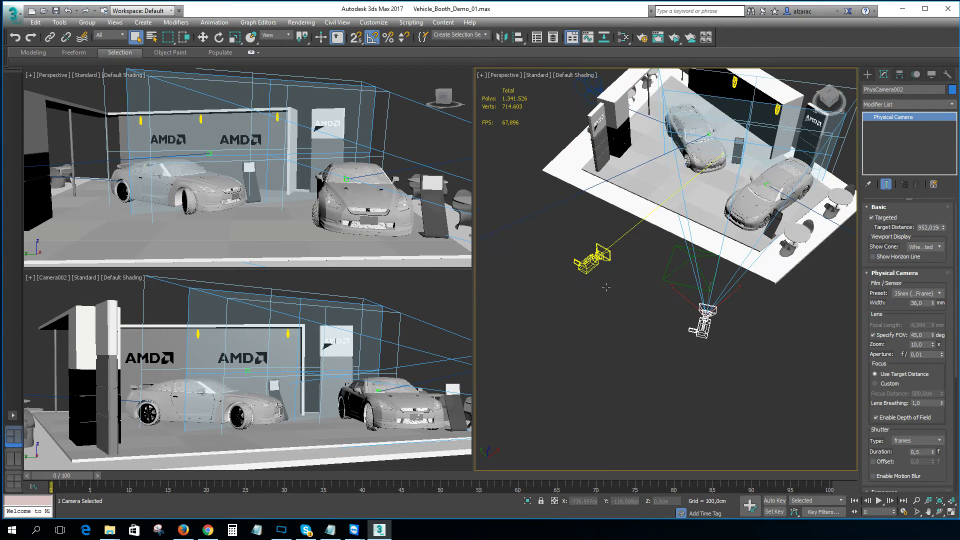
pyautogui.click(610, 289)
pyautogui.click(705, 317)
pyautogui.click(722, 303)
pyautogui.moveTo(700, 270)
pyautogui.keyDown('alt'); pyautogui.mouseDown(button='middle')
pyautogui.moveTo(680, 265)
pyautogui.moveTo(712, 259)
pyautogui.mouseUp(button='middle'); pyautogui.keyUp('alt')
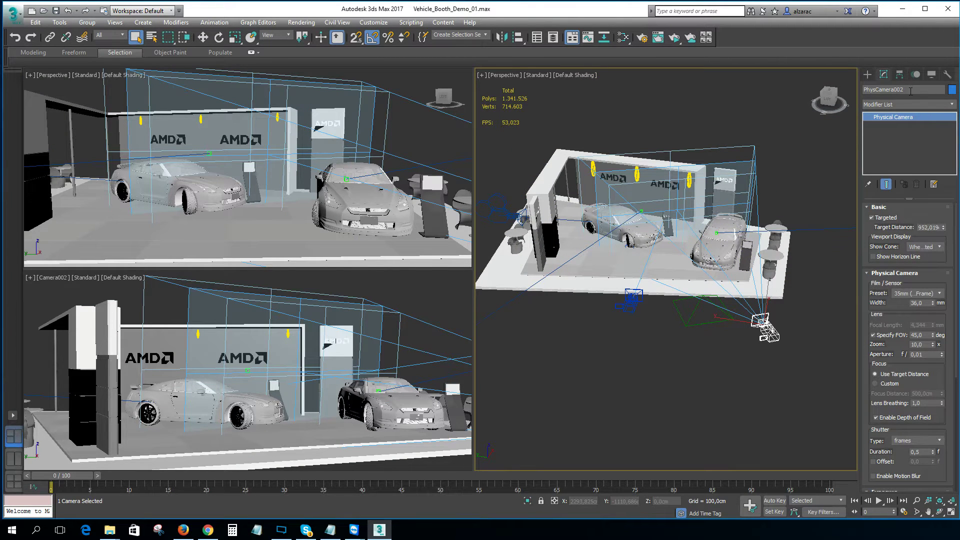
# Step: Switch the small Perspective viewport to look through PhysCamera002
pyautogui.click(65, 77)
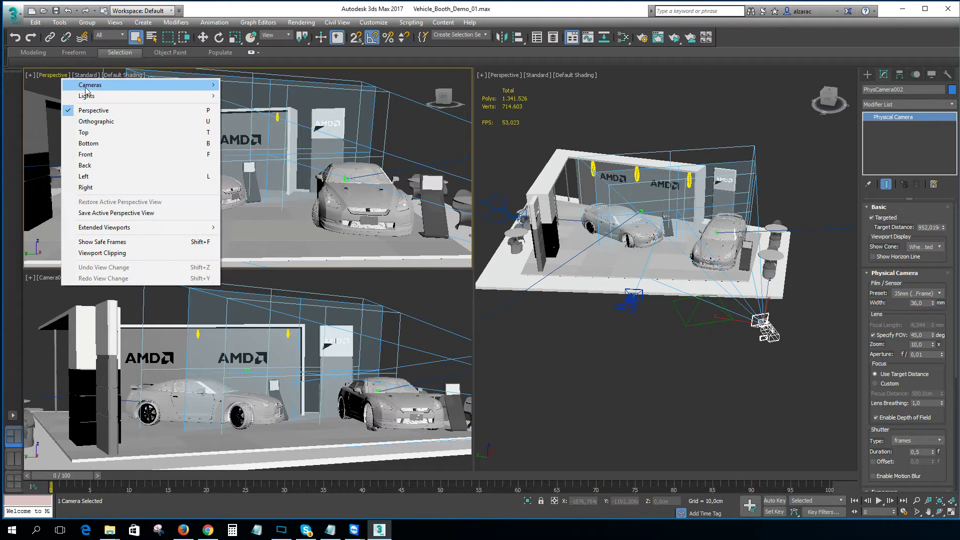
pyautogui.moveTo(100, 87)
pyautogui.click(263, 129)
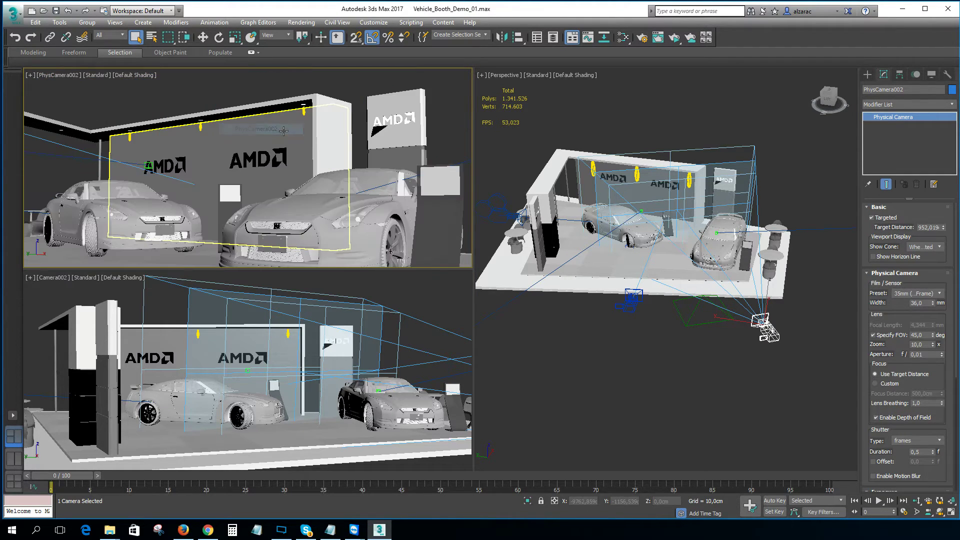
# Step: Start an ActiveShade render of the PhysCamera002 viewport and narrow its window to uncover the Perspective viewport
pyautogui.moveTo(670, 216); pyautogui.dragTo(752, 240, button='middle')
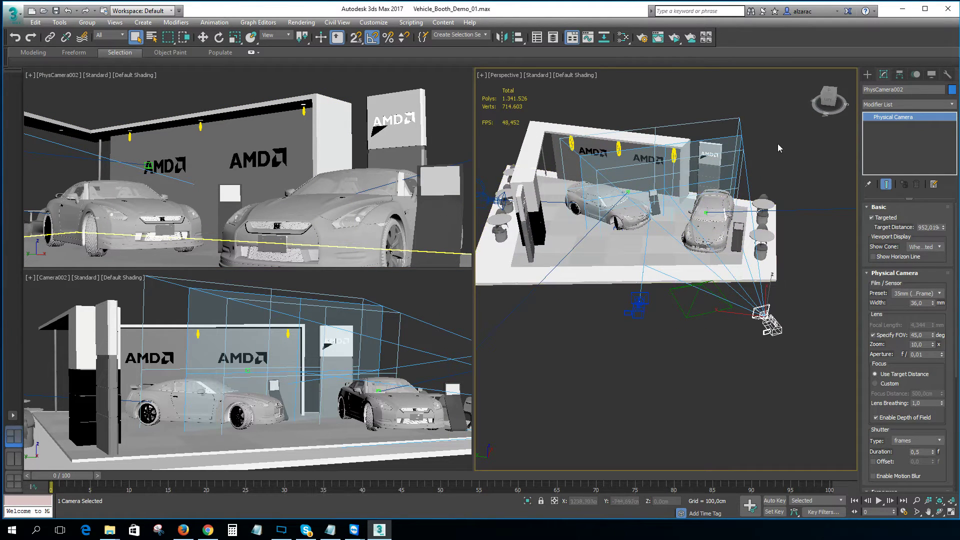
pyautogui.rightClick(374, 116)
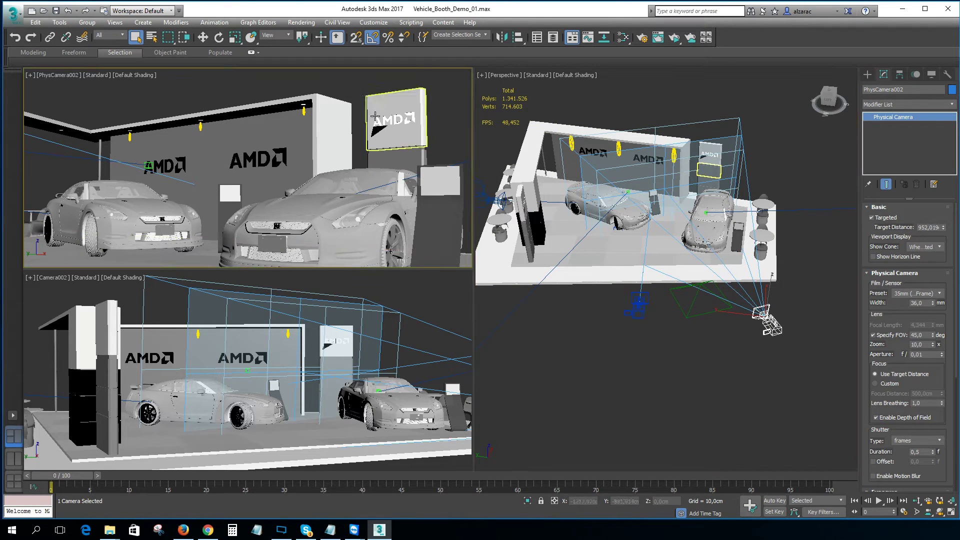
pyautogui.click(674, 37)
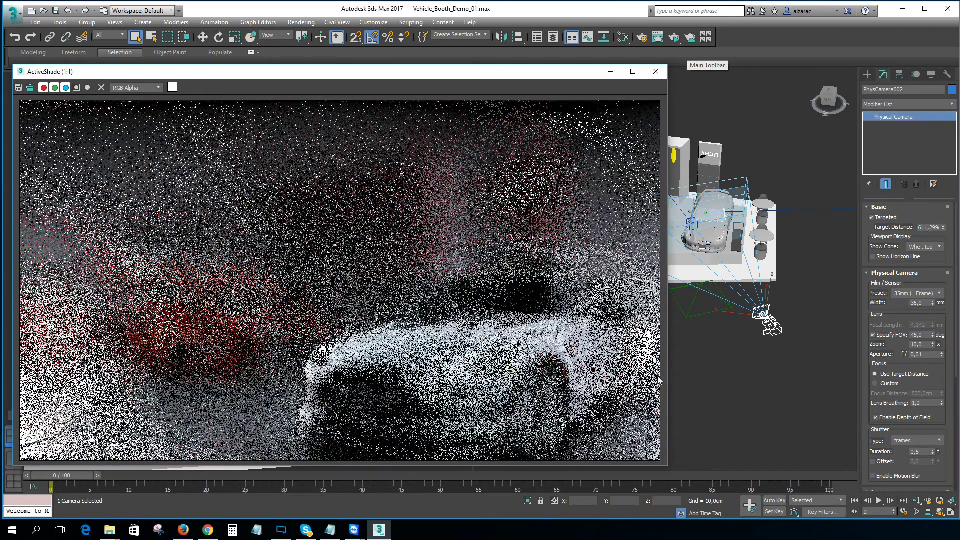
pyautogui.moveTo(668, 464); pyautogui.dragTo(518, 440)
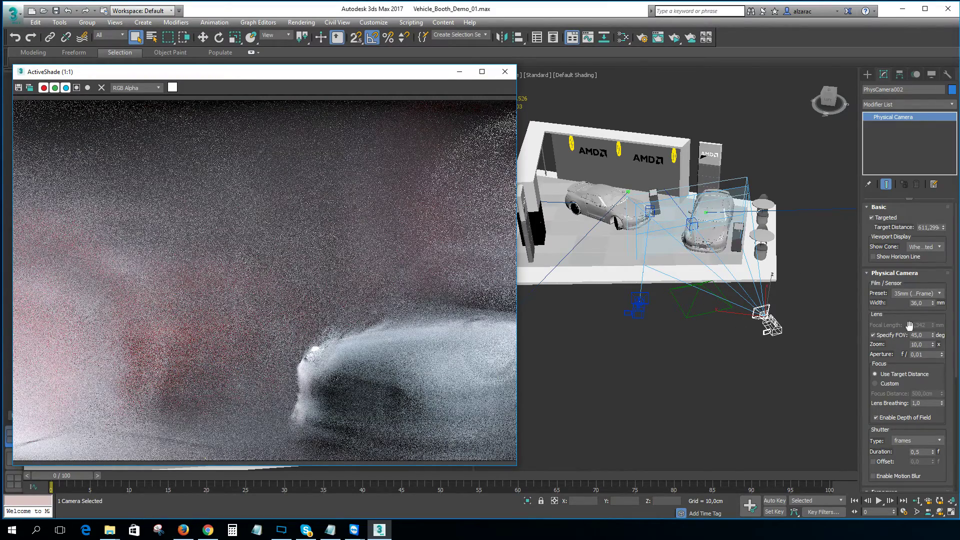
# Step: Disable depth of field on PhysCamera002 and set its target distance to about 648 cm
pyautogui.click(877, 418)
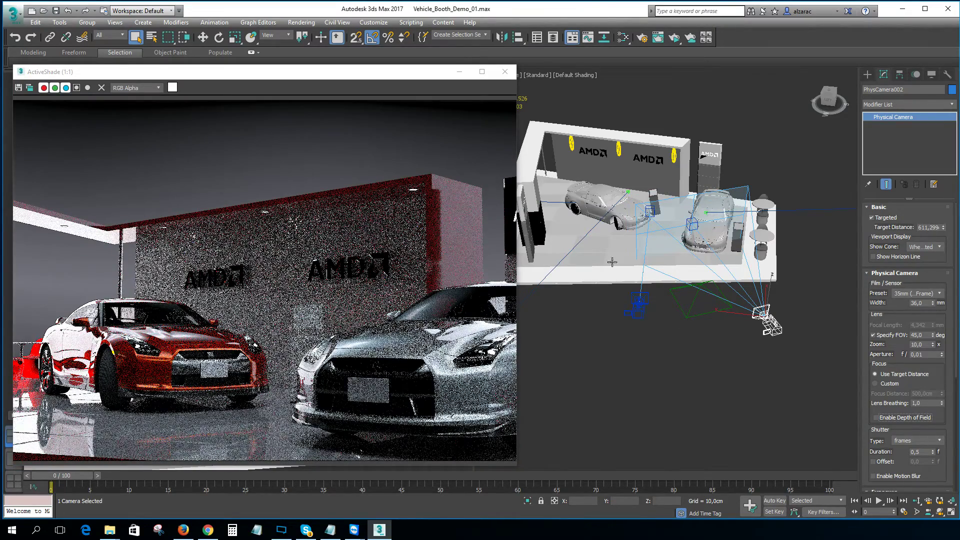
pyautogui.moveTo(408, 73)
pyautogui.mouseDown()
pyautogui.moveTo(450, 76)
pyautogui.moveTo(426, 75)
pyautogui.mouseUp()
pyautogui.moveTo(740, 288); pyautogui.dragTo(746, 245, button='middle')
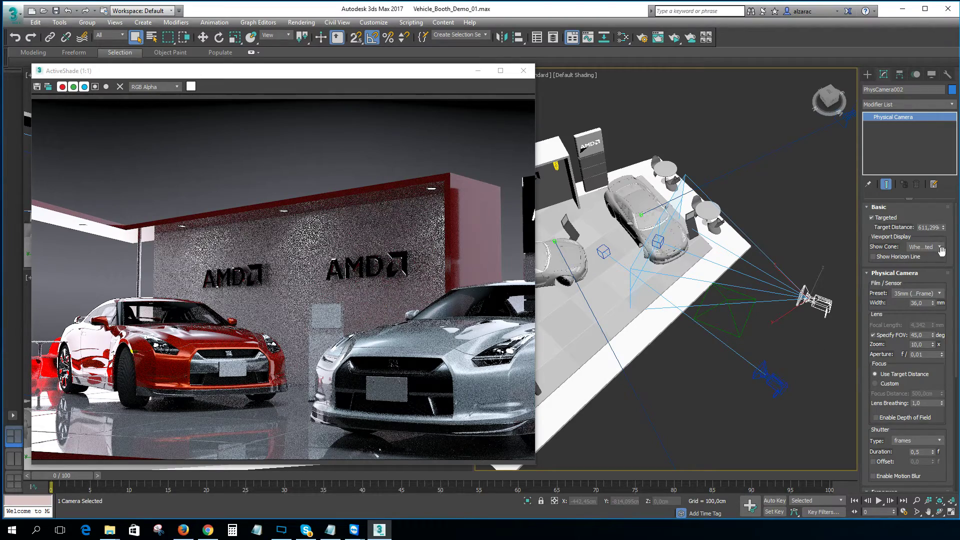
pyautogui.moveTo(944, 226); pyautogui.dragTo(940, 214)
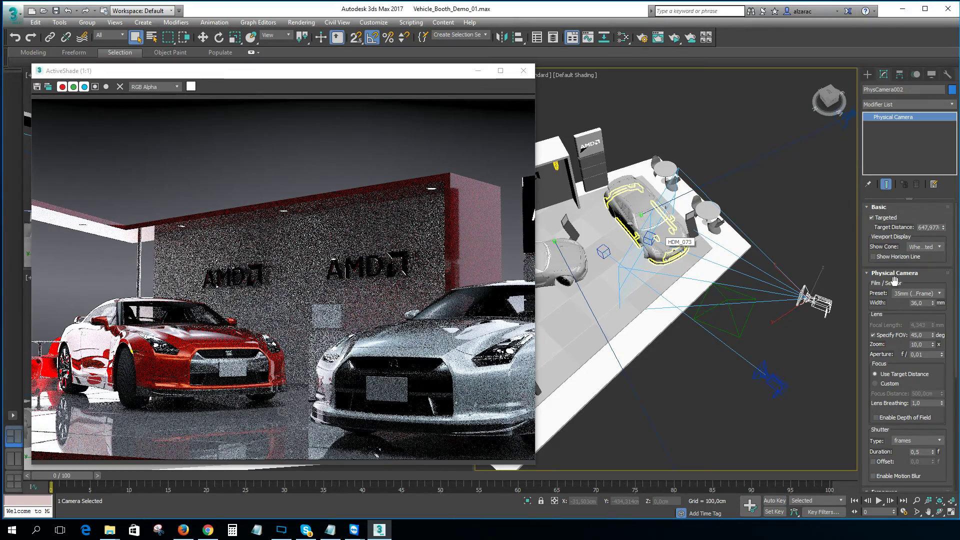
pyautogui.doubleClick(917, 344)
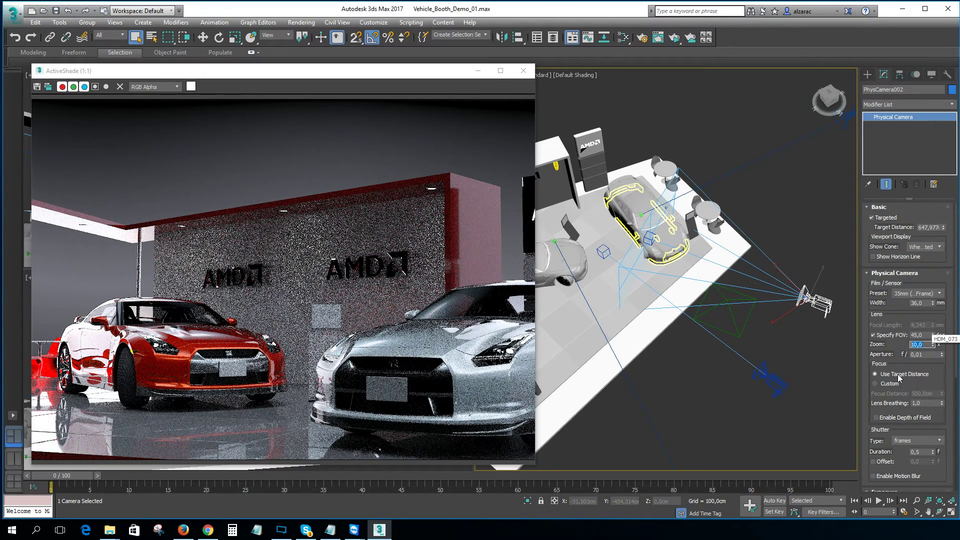
# Step: Set PhysCamera002's lens zoom to 1 and its aperture to f/5
pyautogui.write('1')
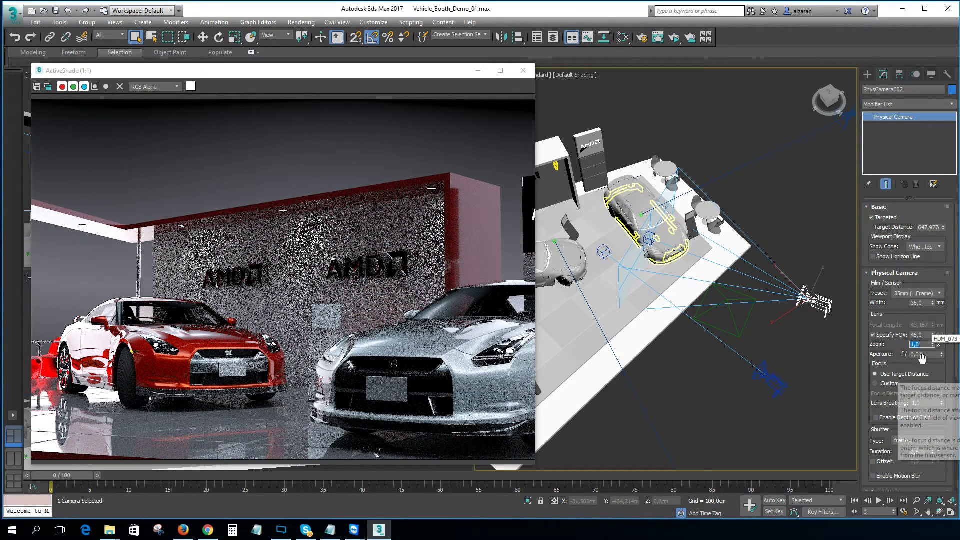
pyautogui.press('Return')
pyautogui.doubleClick(917, 355)
pyautogui.write('5')
pyautogui.press('Return')
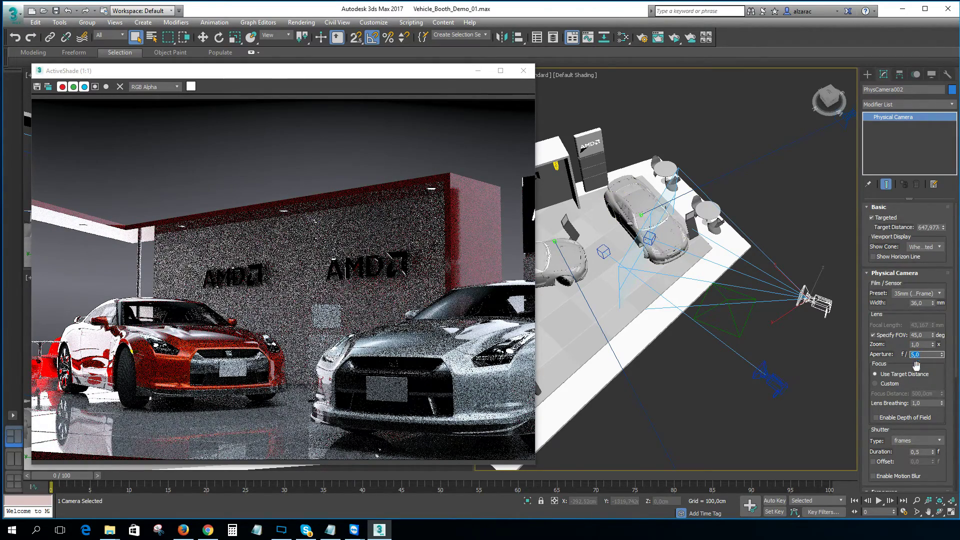
# Step: Enable depth of field on PhysCamera002 and lower its aperture to f/1.3
pyautogui.click(886, 418)
pyautogui.click(878, 417)
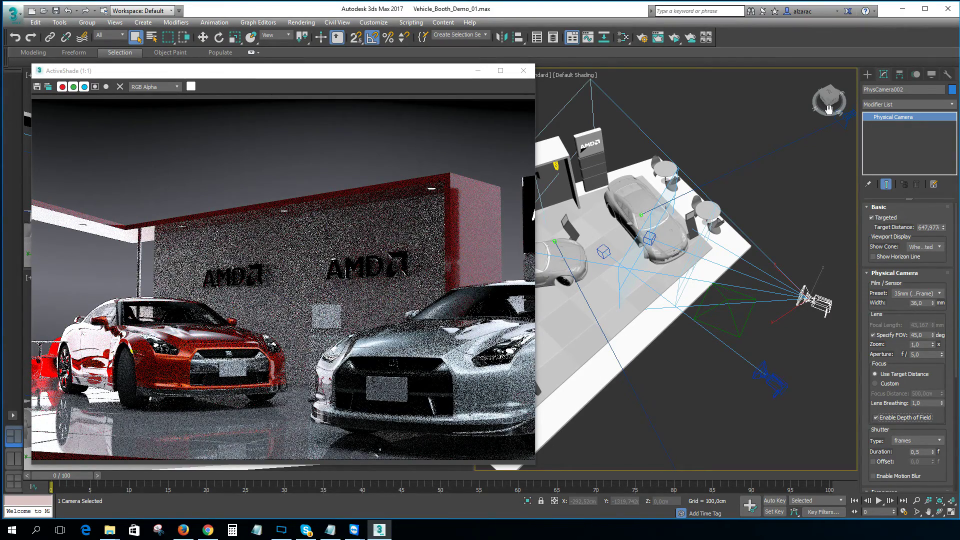
pyautogui.keyDown('alt'); pyautogui.moveTo(683, 249); pyautogui.dragTo(697, 206, button='middle'); pyautogui.keyUp('alt')
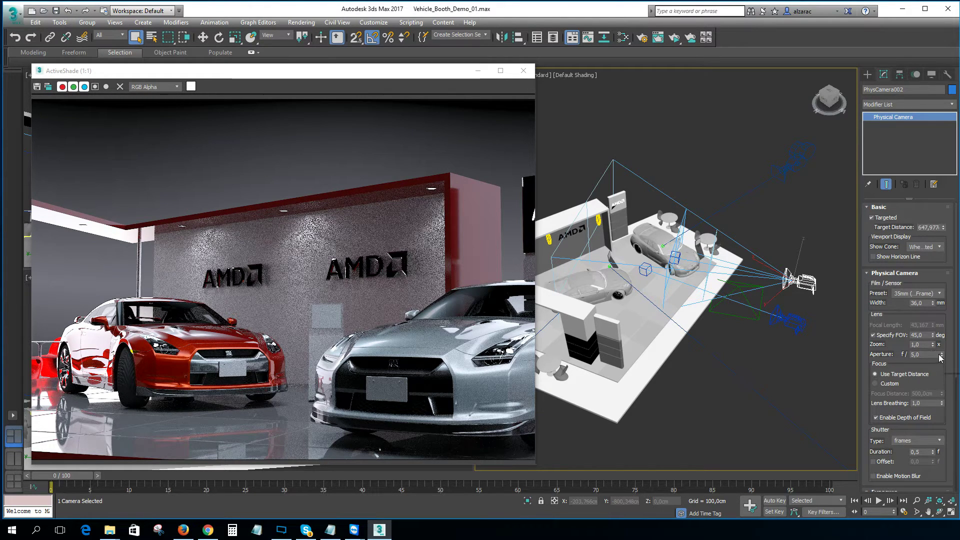
pyautogui.moveTo(942, 356); pyautogui.dragTo(944, 393)
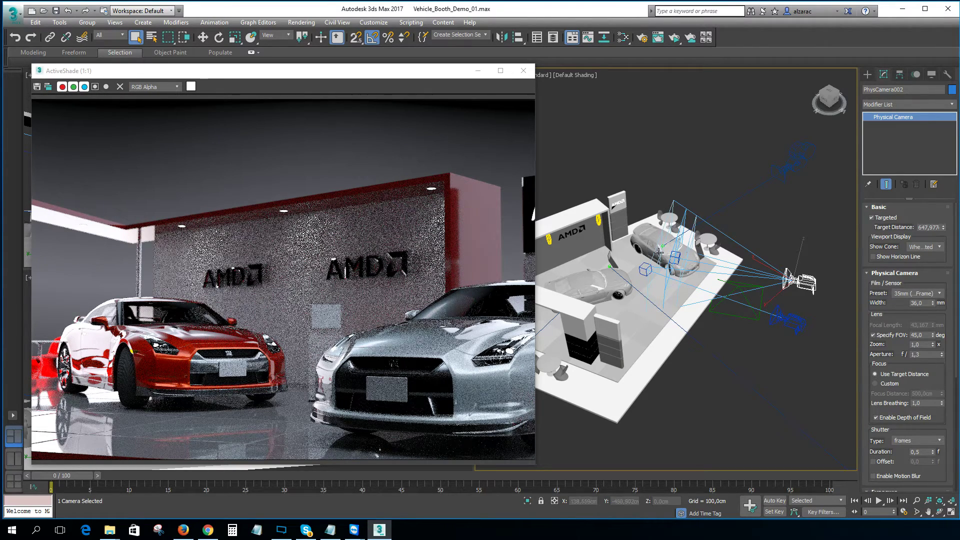
# Step: Set PhysCamera002's lens zoom to 2 and reduce its aperture to f/0.78
pyautogui.doubleClick(927, 343)
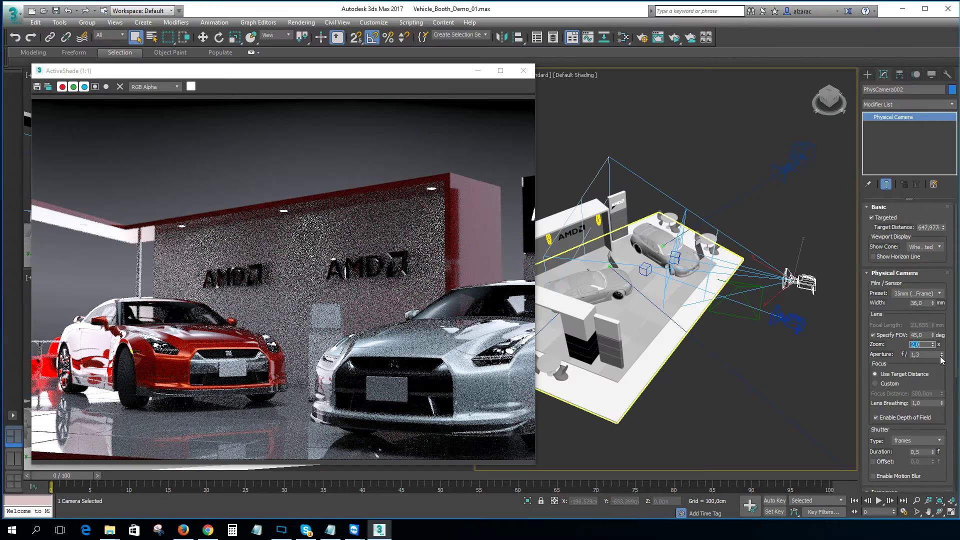
pyautogui.moveTo(943, 359); pyautogui.dragTo(946, 376)
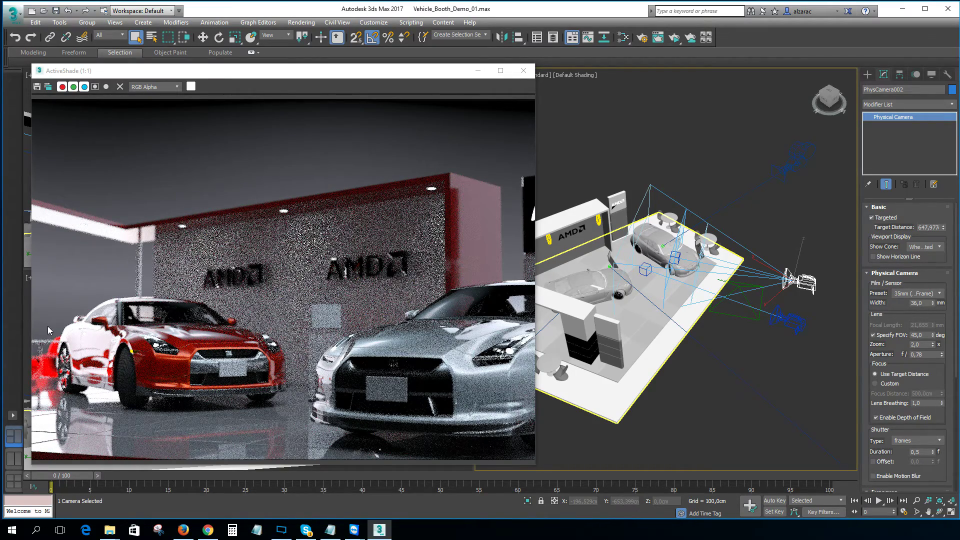
pyautogui.moveTo(46, 323); pyautogui.dragTo(73, 389)
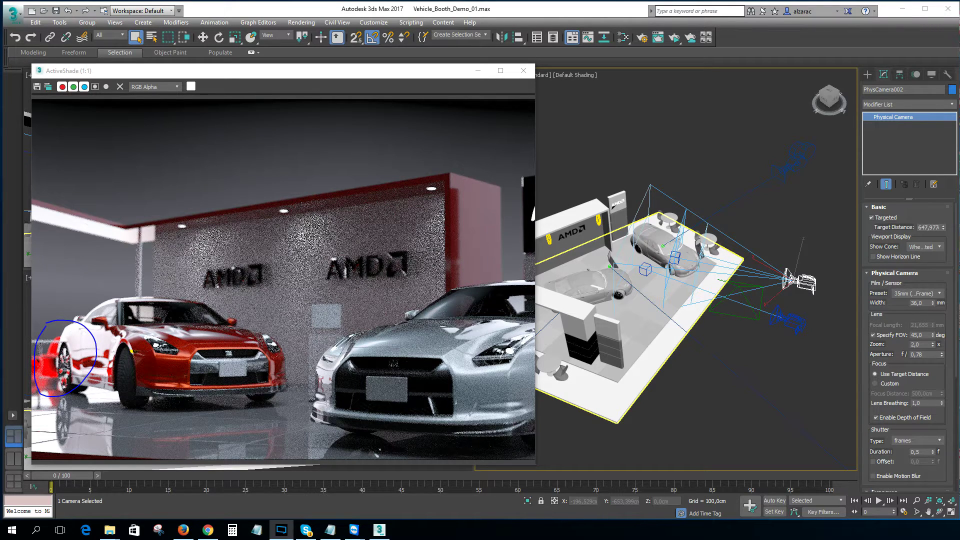
pyautogui.moveTo(166, 235); pyautogui.dragTo(163, 231)
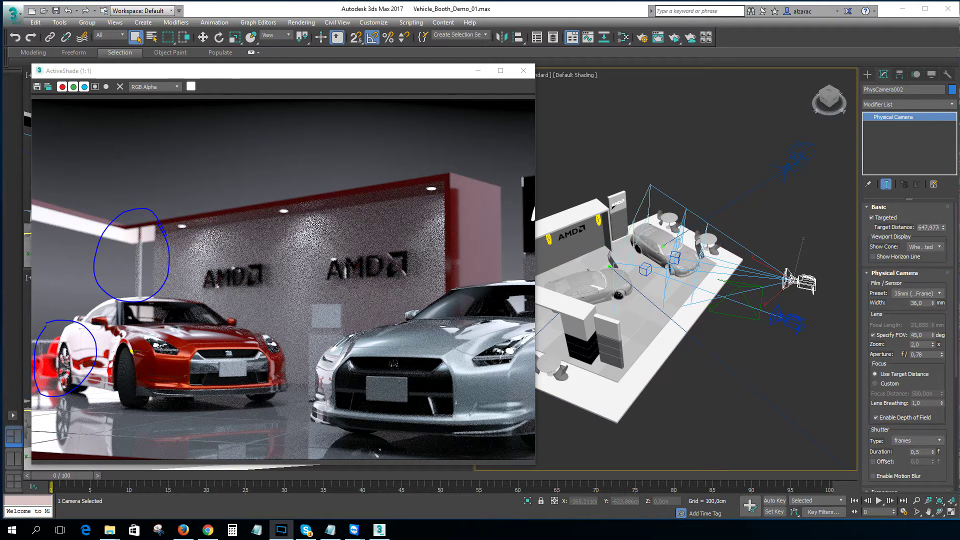
pyautogui.moveTo(121, 194)
pyautogui.mouseDown()
pyautogui.moveTo(45, 220)
pyautogui.moveTo(140, 219)
pyautogui.mouseUp()
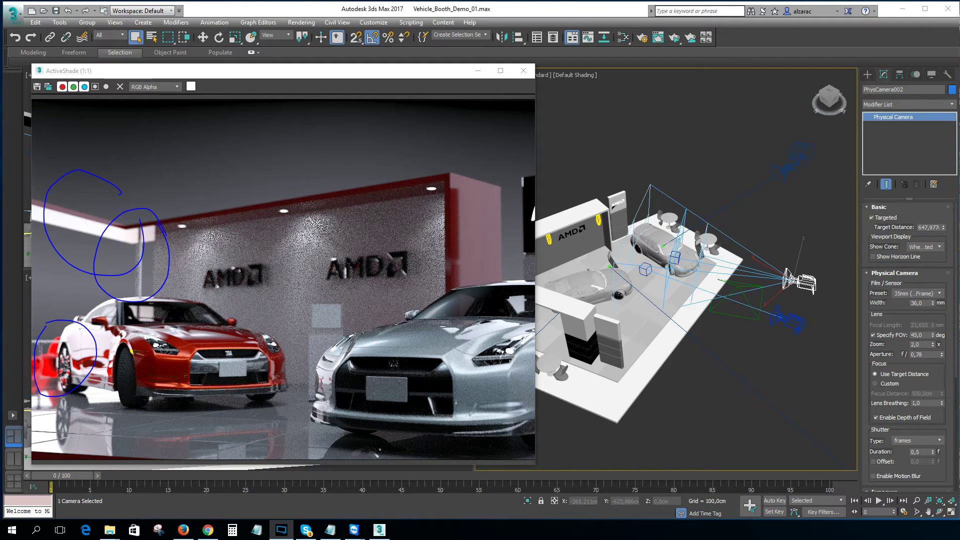
pyautogui.moveTo(340, 422); pyautogui.dragTo(414, 371)
pyautogui.press('Escape')
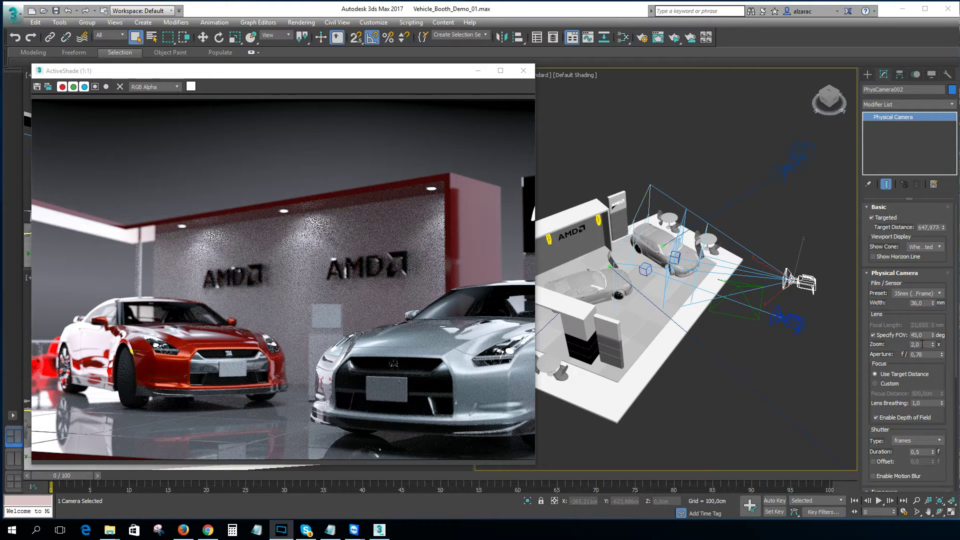
# Step: Reduce PhysCamera002's aperture to f/0.64 and widen the ActiveShade window to show the whole silver car front
pyautogui.moveTo(945, 356); pyautogui.dragTo(943, 365)
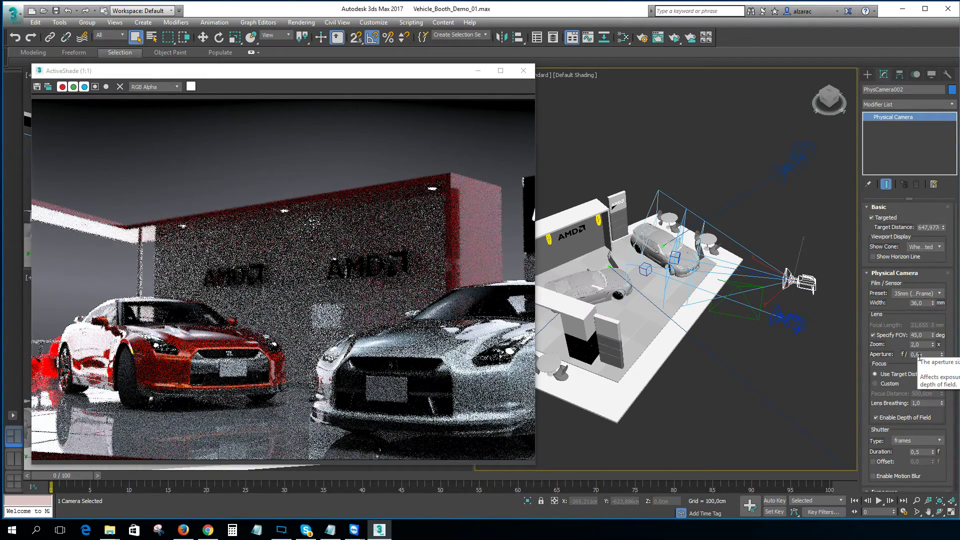
pyautogui.moveTo(205, 291)
pyautogui.mouseDown()
pyautogui.moveTo(107, 285)
pyautogui.moveTo(46, 363)
pyautogui.moveTo(86, 376)
pyautogui.moveTo(204, 305)
pyautogui.mouseUp()
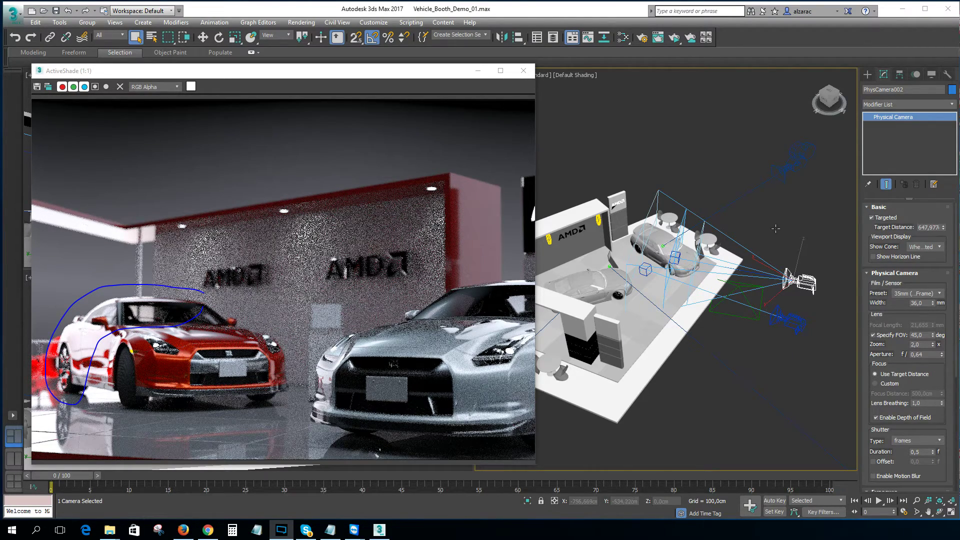
pyautogui.moveTo(535, 463); pyautogui.dragTo(605, 463)
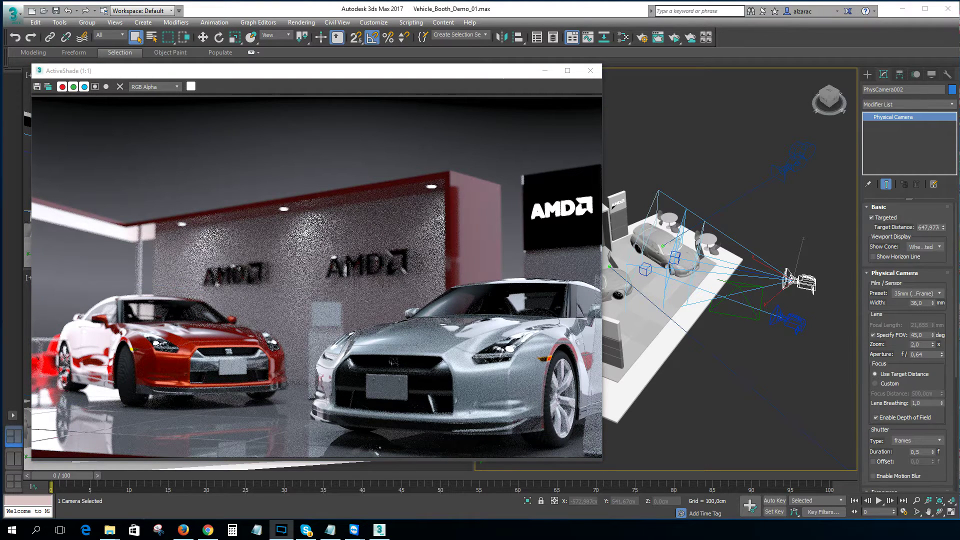
pyautogui.moveTo(276, 244)
pyautogui.mouseDown()
pyautogui.moveTo(235, 332)
pyautogui.moveTo(283, 268)
pyautogui.mouseUp()
pyautogui.press('Escape')
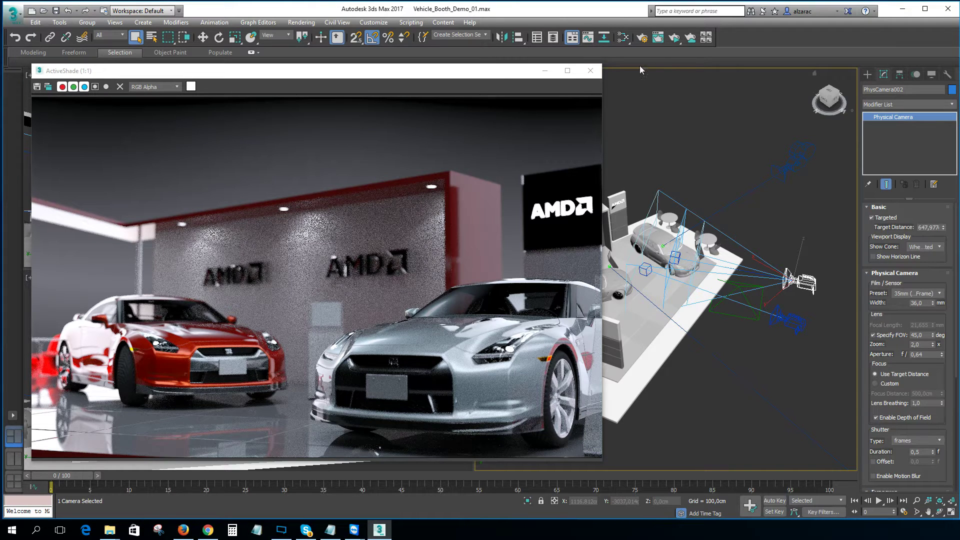
# Step: Close the ActiveShade render, activate the PhysCamera002 viewport and set the render target to Production Rendering Mode
pyautogui.click(591, 73)
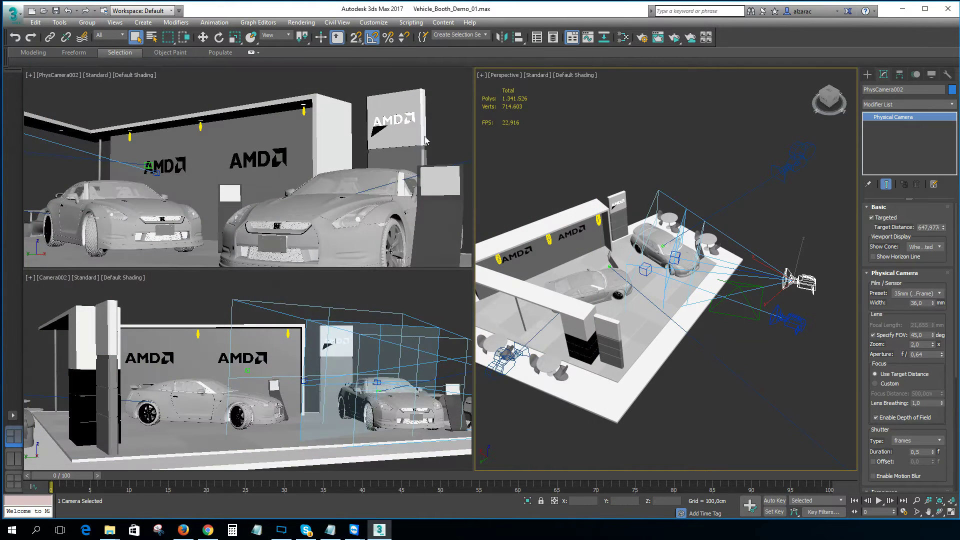
pyautogui.rightClick(398, 122)
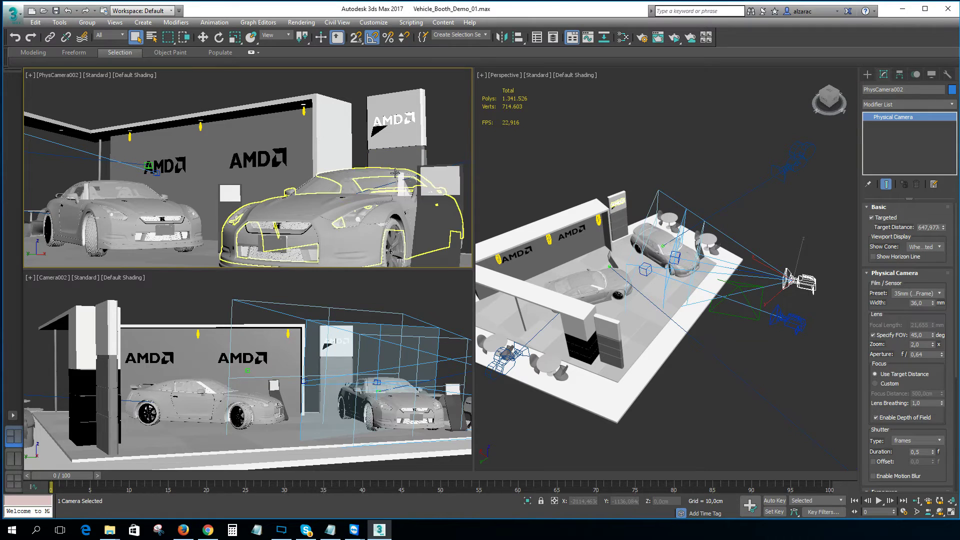
pyautogui.press('F10')
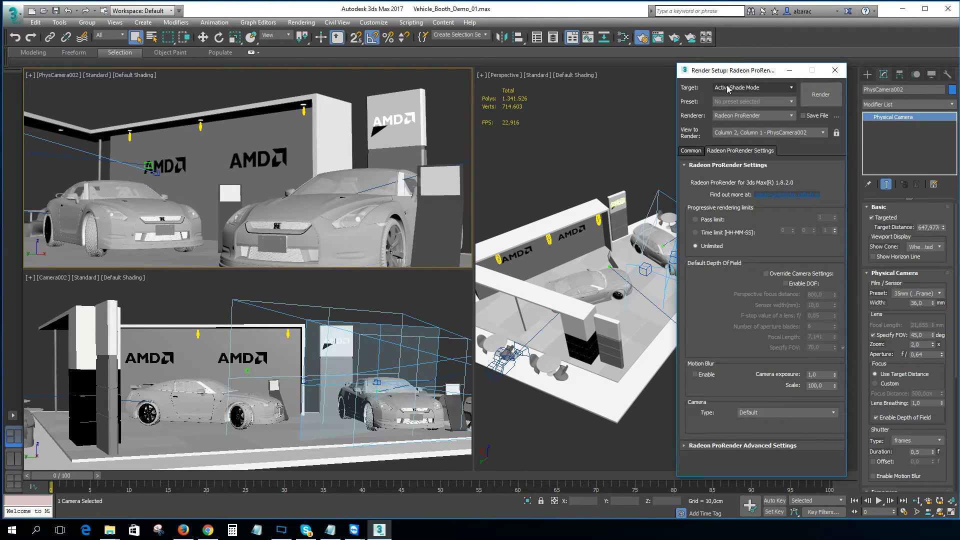
pyautogui.click(788, 89)
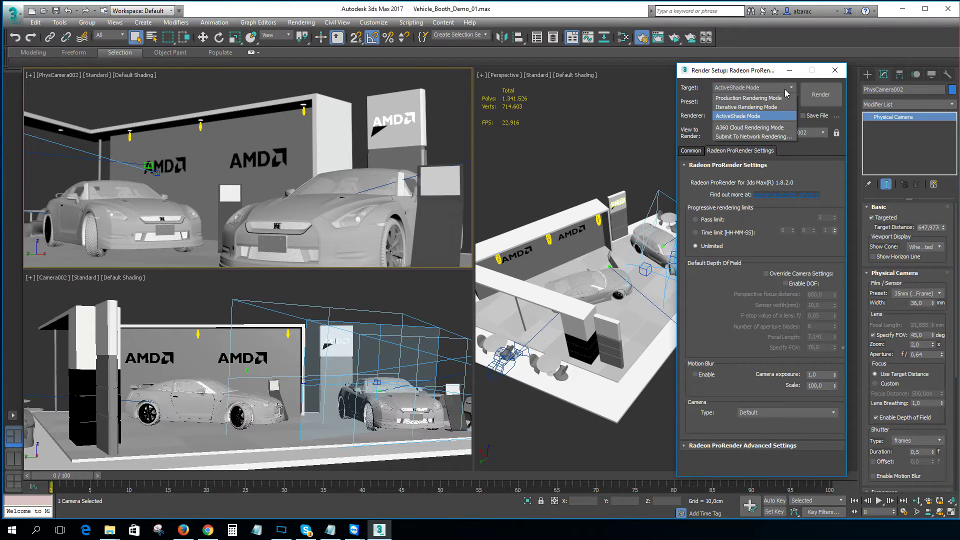
pyautogui.click(769, 98)
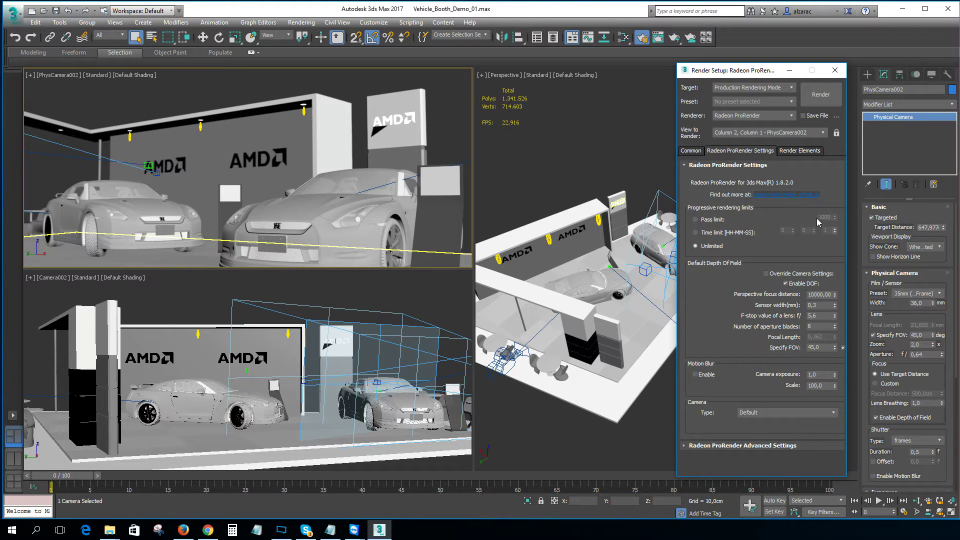
# Step: Limit progressive rendering to 1000 passes and start a production render
pyautogui.click(695, 220)
pyautogui.doubleClick(824, 217)
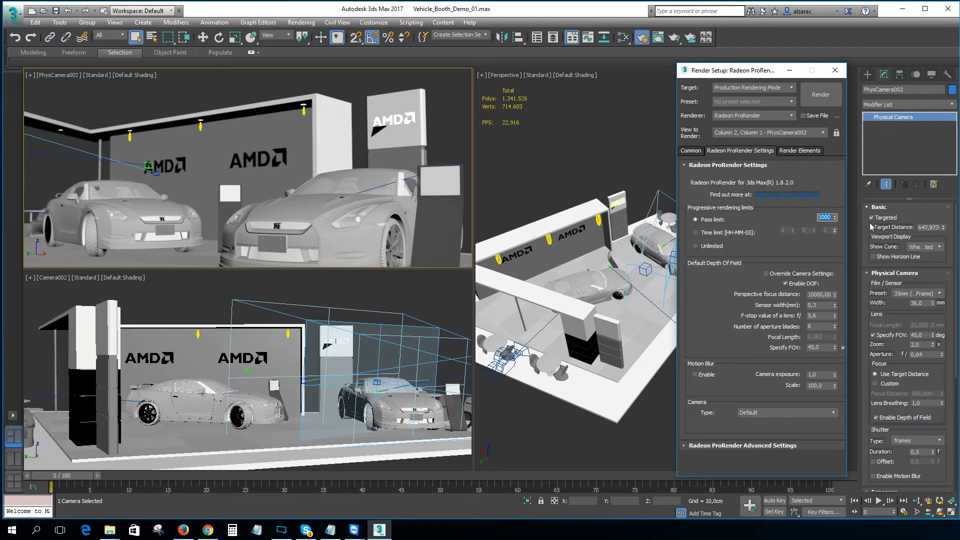
pyautogui.click(825, 106)
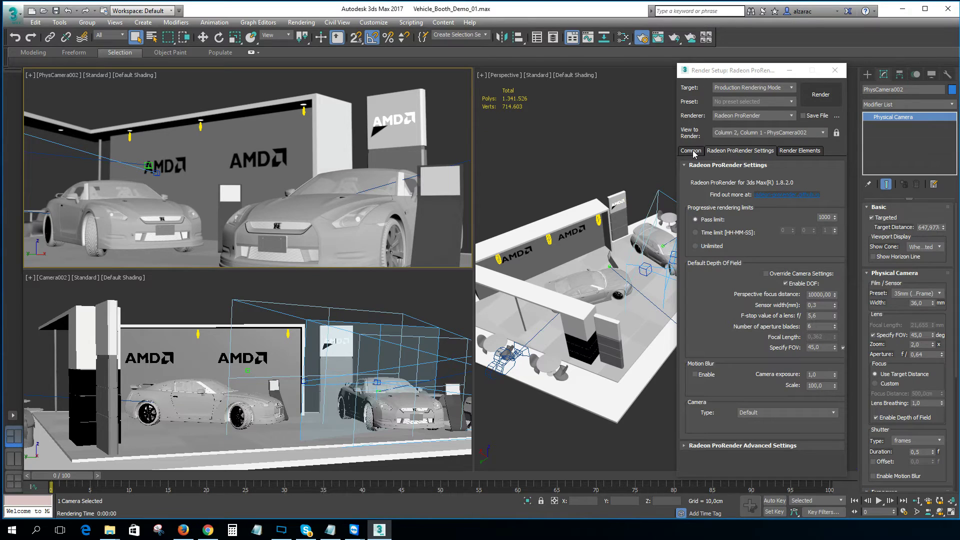
# Step: Set the output size to 1280x720, render PhysCamera002 again and reposition the rendered frame window
pyautogui.click(785, 300)
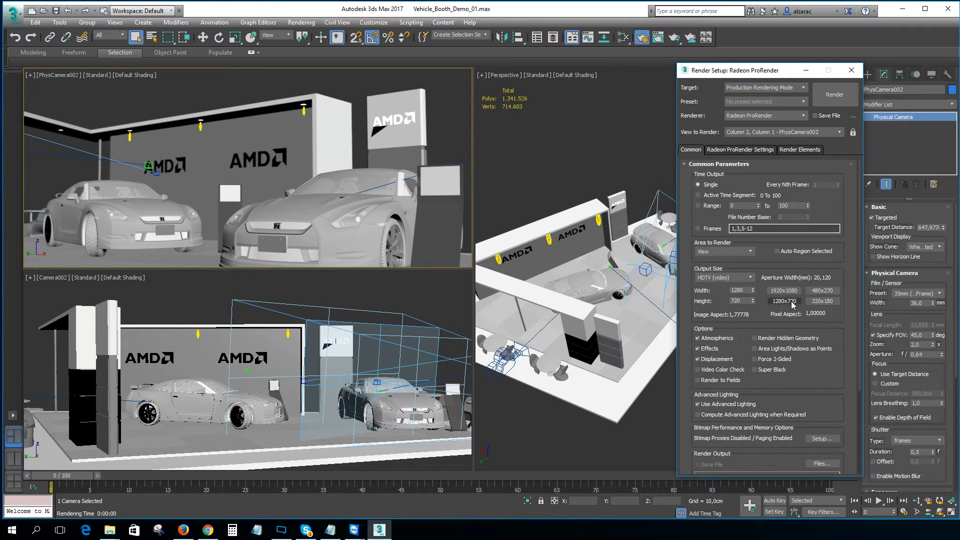
pyautogui.click(757, 150)
pyautogui.click(833, 97)
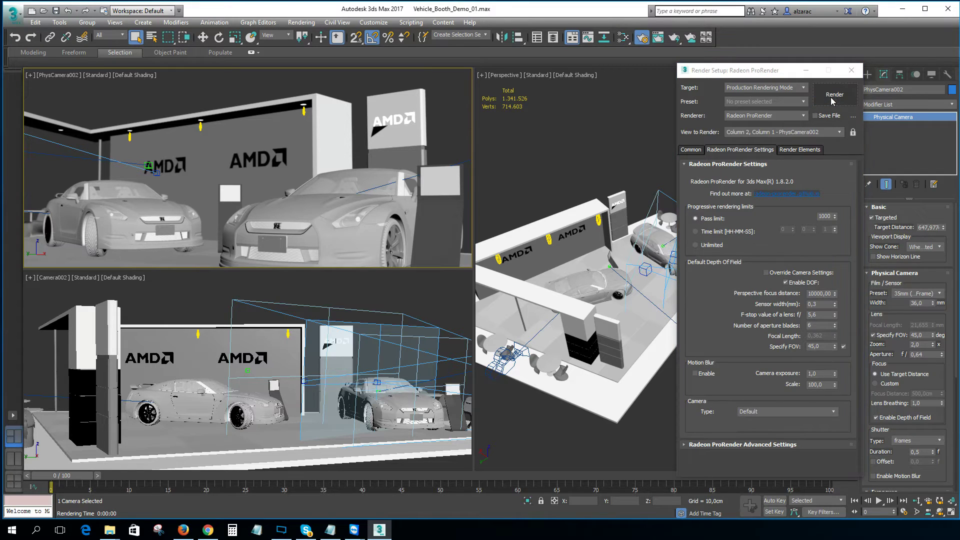
pyautogui.moveTo(800, 116); pyautogui.dragTo(145, 56)
pyautogui.moveTo(348, 62); pyautogui.dragTo(346, 62)
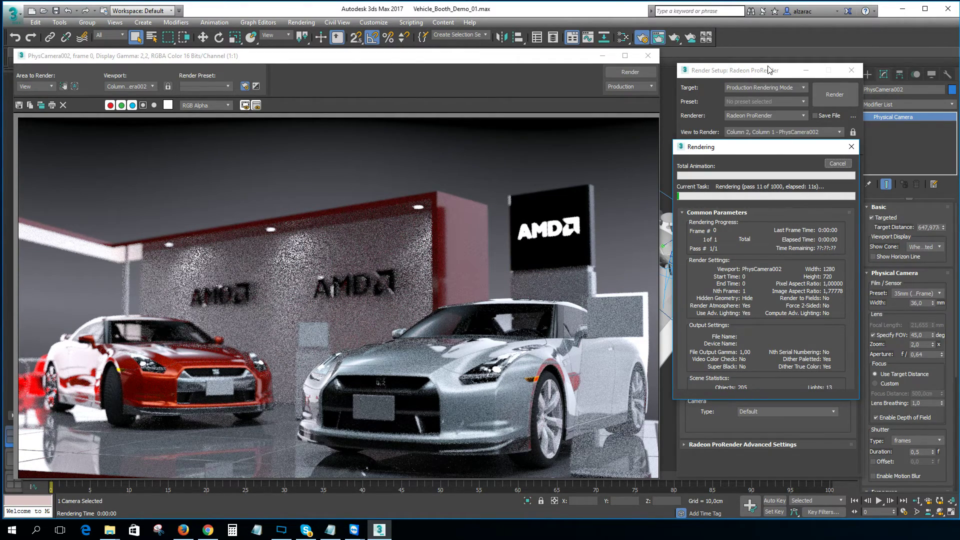
# Step: Bring the Render Setup window over the rendered image and cancel the running production render
pyautogui.press('Escape')
pyautogui.moveTo(738, 99); pyautogui.dragTo(545, 102)
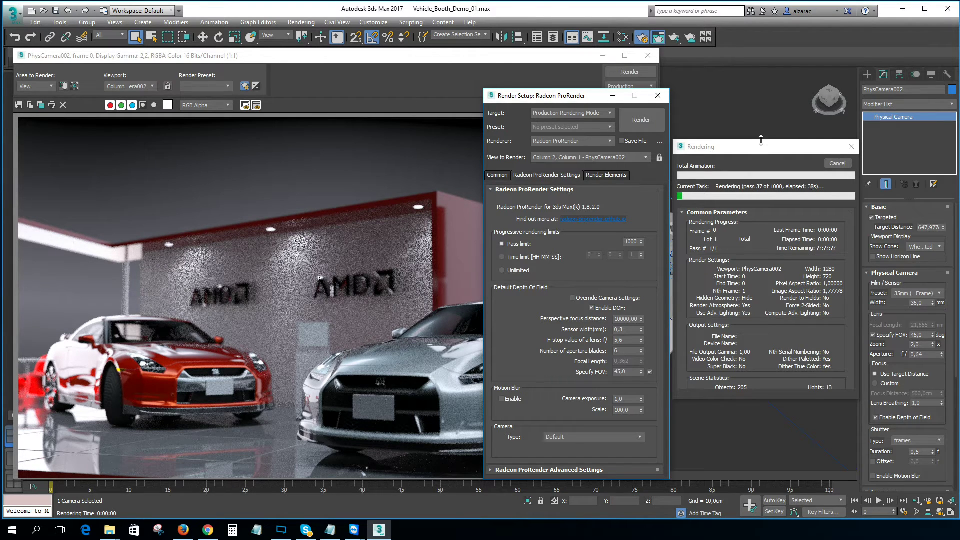
pyautogui.click(835, 164)
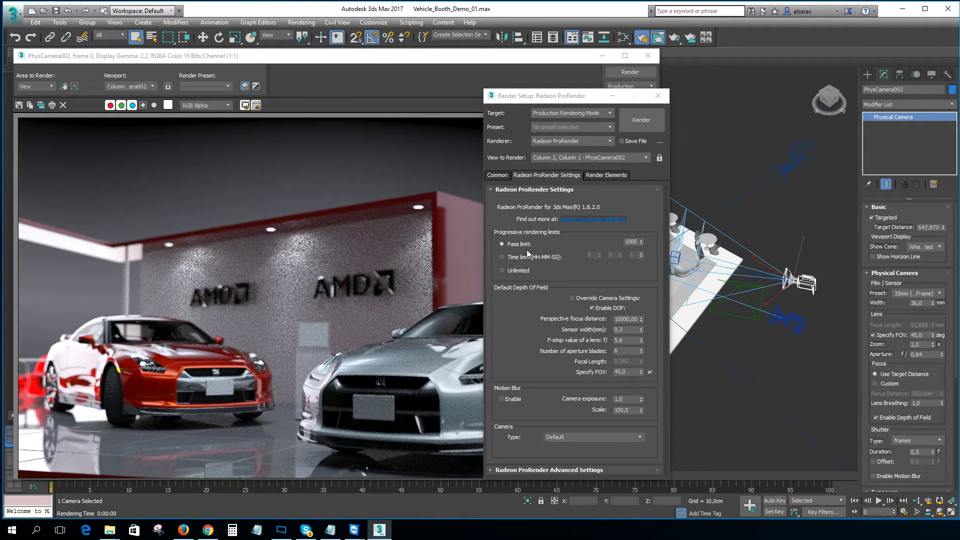
# Step: Set a progressive rendering time limit of 20 seconds and render the PhysCamera002 view
pyautogui.click(507, 259)
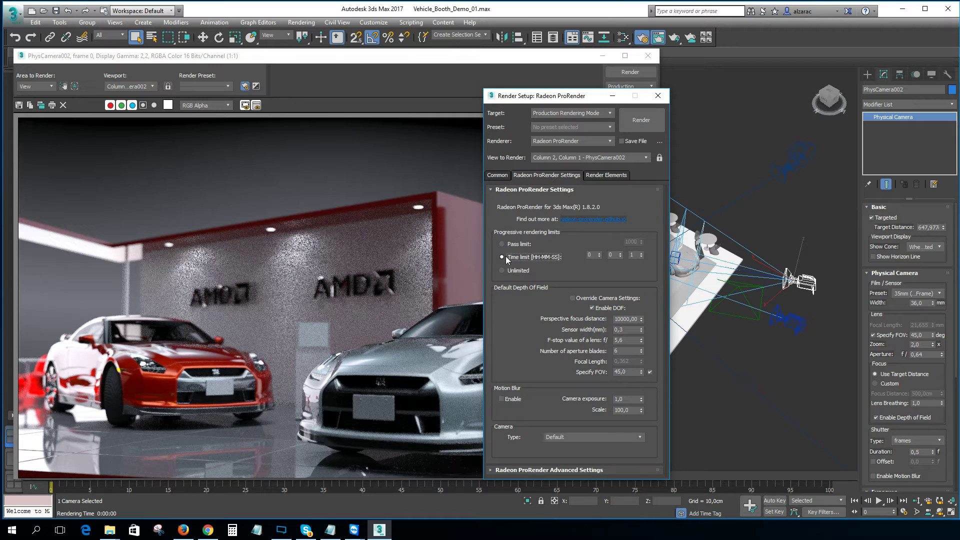
pyautogui.doubleClick(635, 255)
pyautogui.click(657, 233)
pyautogui.moveTo(568, 98); pyautogui.dragTo(750, 93)
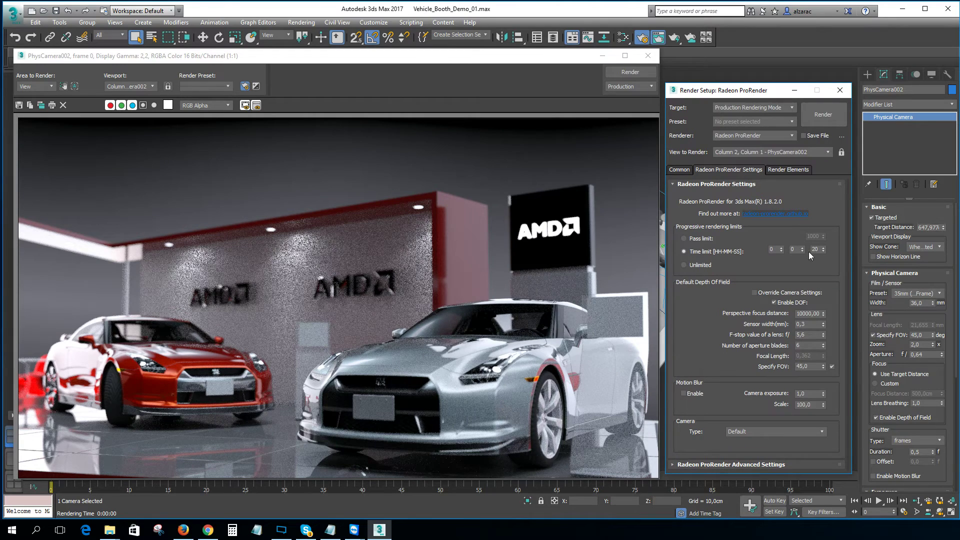
pyautogui.click(823, 124)
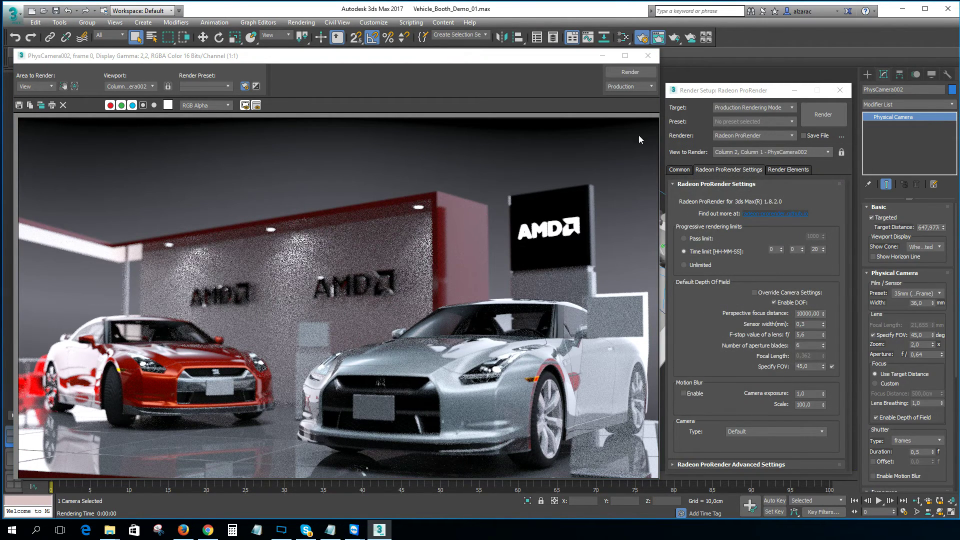
pyautogui.moveTo(448, 57); pyautogui.dragTo(446, 59)
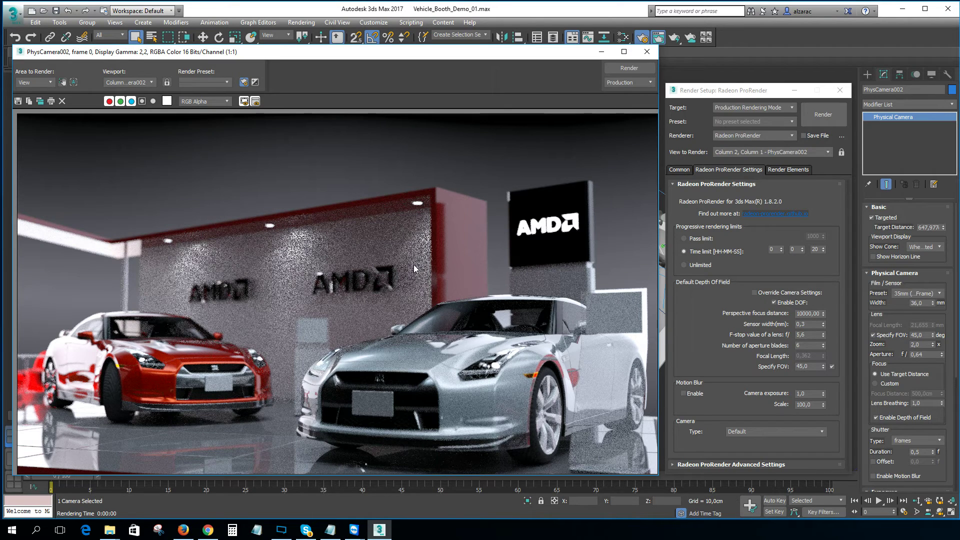
# Step: Switch progressive rendering back to the 1000-pass limit and start the production render
pyautogui.click(699, 252)
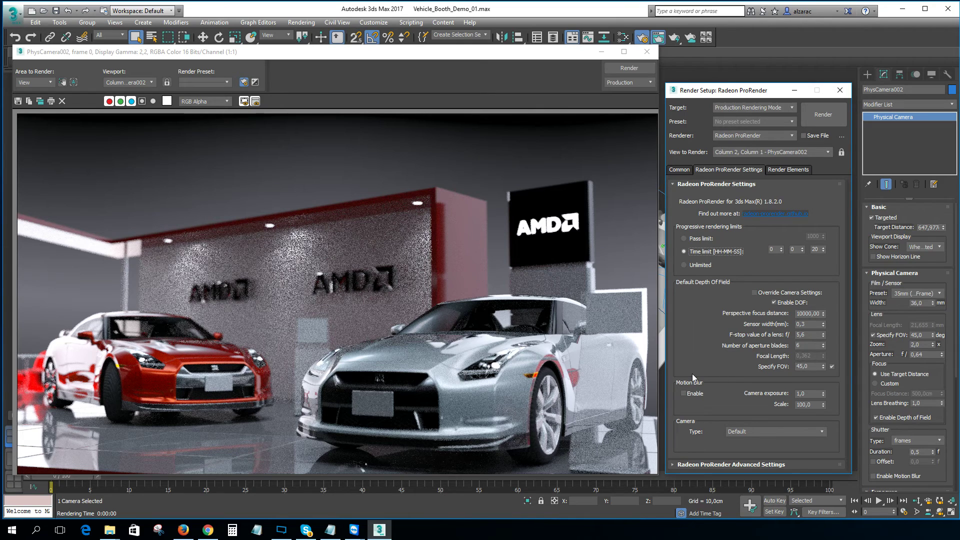
pyautogui.click(684, 238)
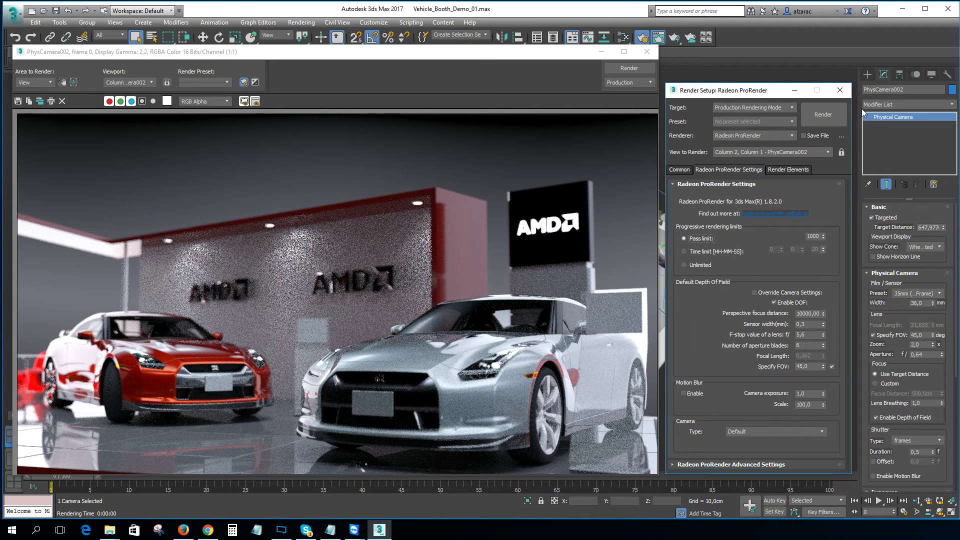
pyautogui.click(823, 114)
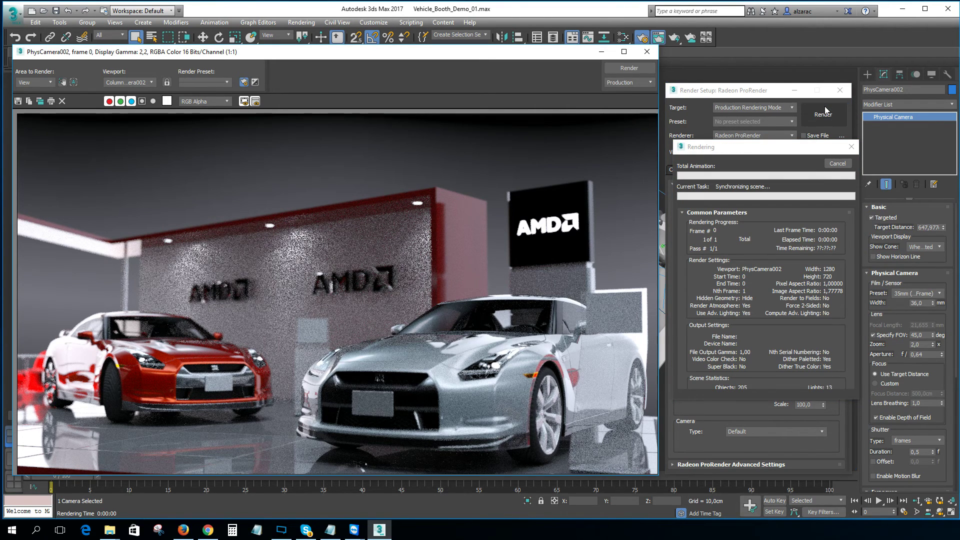